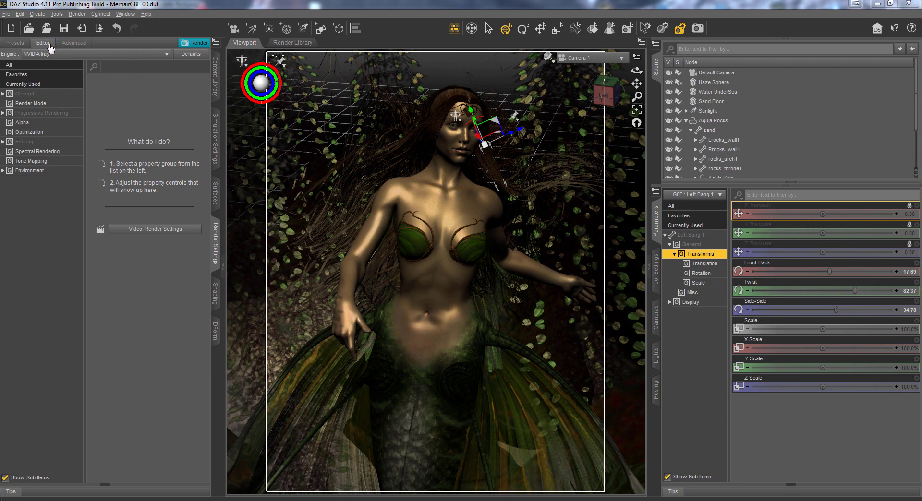
# Step: Enable canvases in the advanced render settings and add four canvases
pyautogui.click(74, 43)
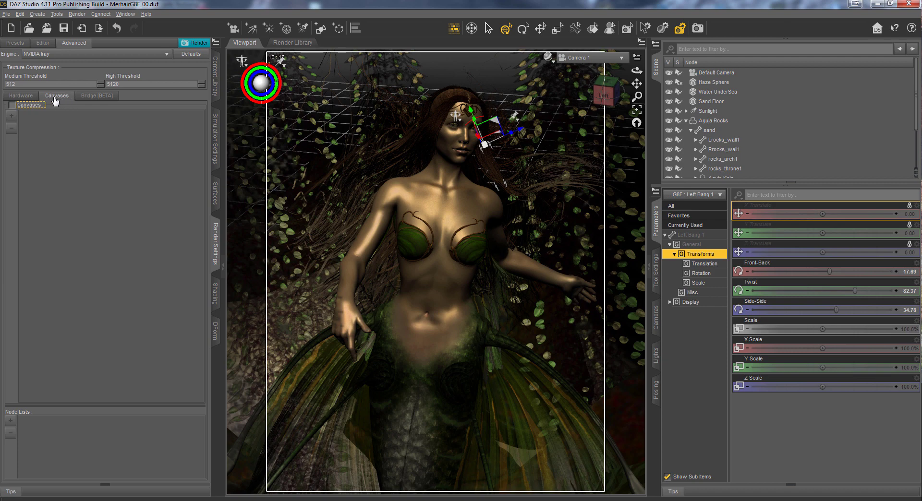
pyautogui.click(12, 105)
pyautogui.click(10, 116)
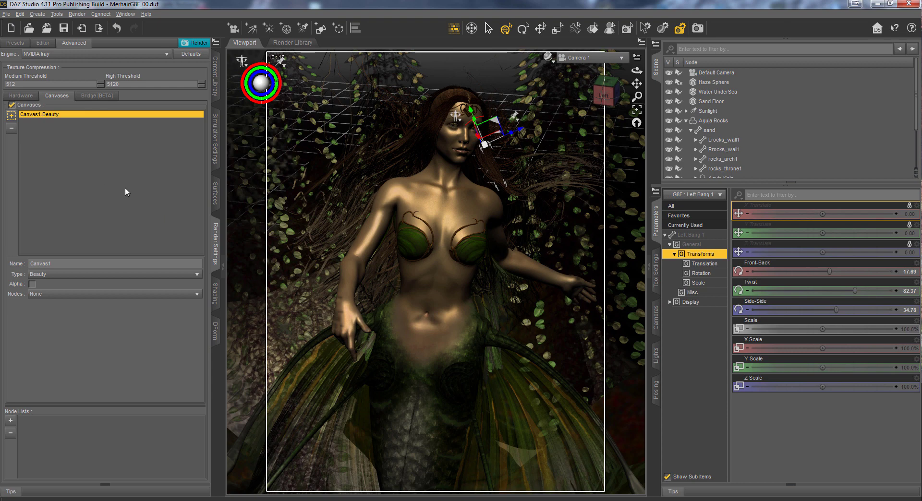
pyautogui.click(11, 116)
pyautogui.click(11, 116)
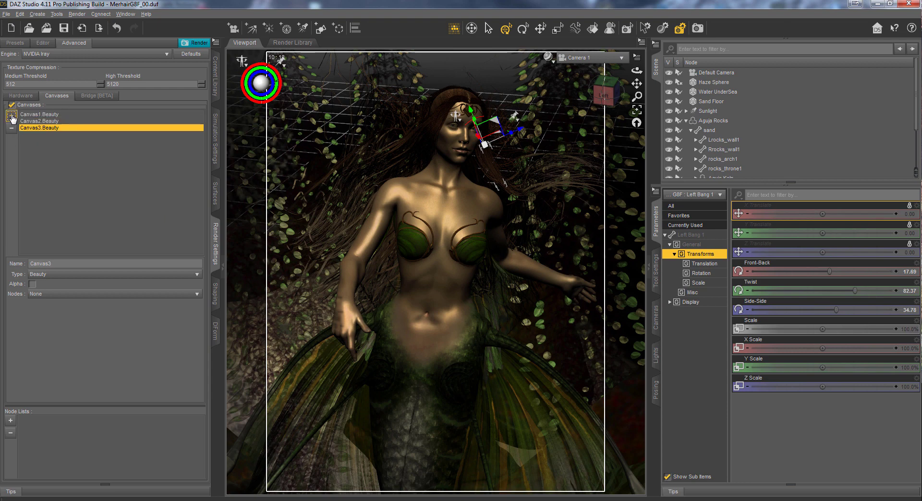
pyautogui.click(11, 116)
# Step: Set the canvas types to Specular for Canvas2, Glossy for Canvas3 and Emission for Canvas4
pyautogui.click(43, 121)
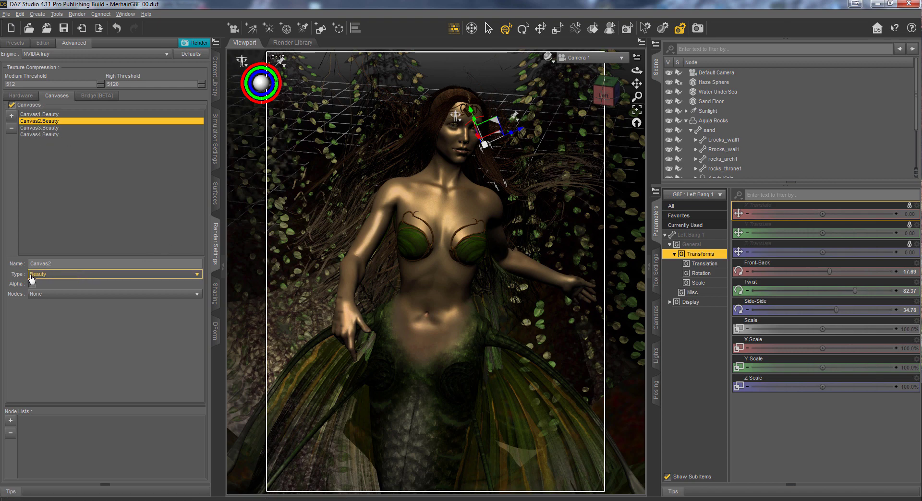
pyautogui.click(68, 275)
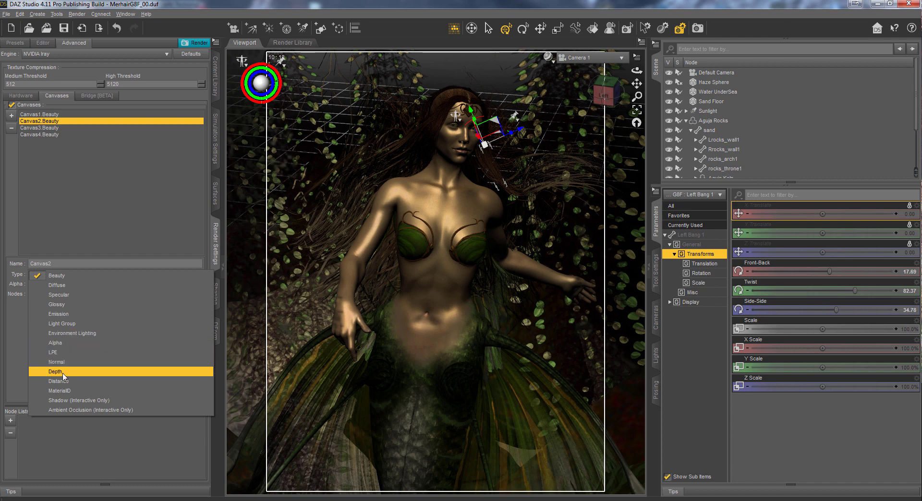
pyautogui.click(72, 296)
pyautogui.click(50, 128)
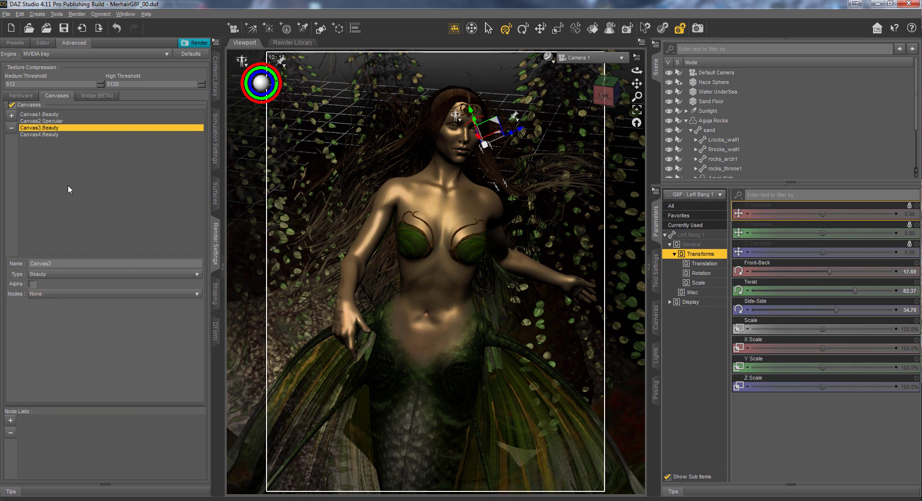
pyautogui.click(68, 275)
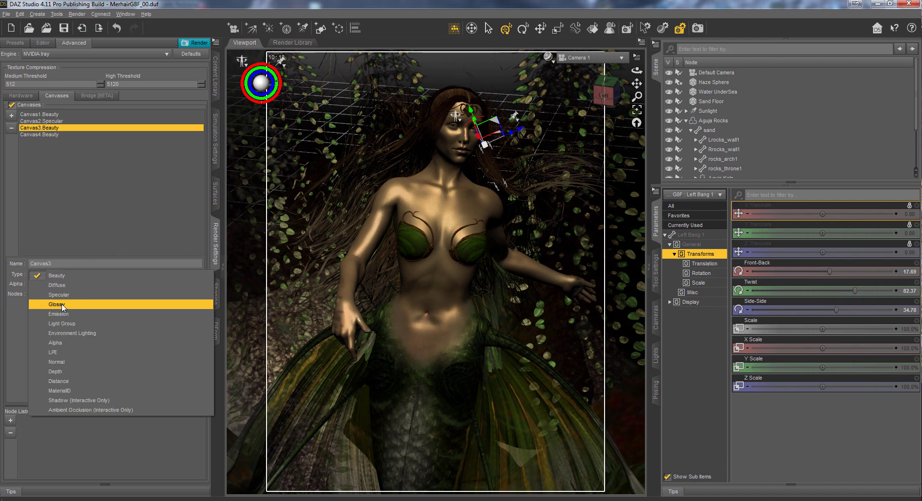
pyautogui.click(56, 305)
pyautogui.click(50, 135)
pyautogui.click(59, 275)
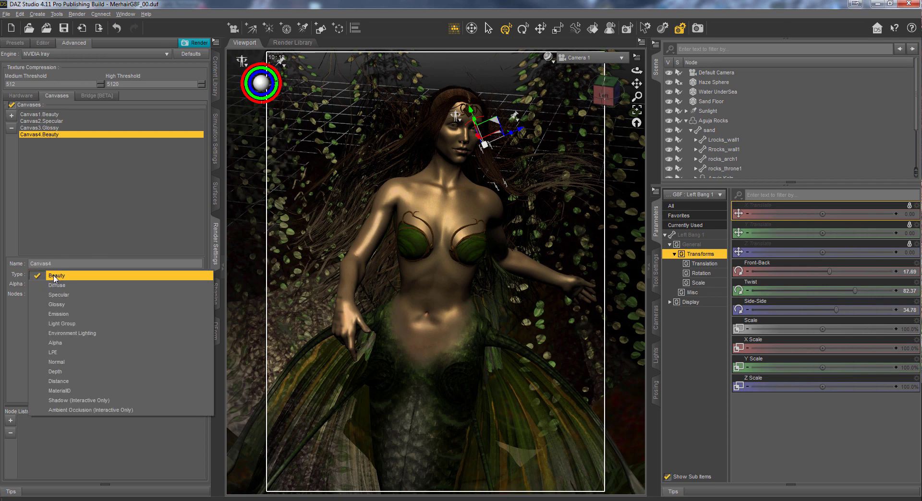
pyautogui.click(67, 316)
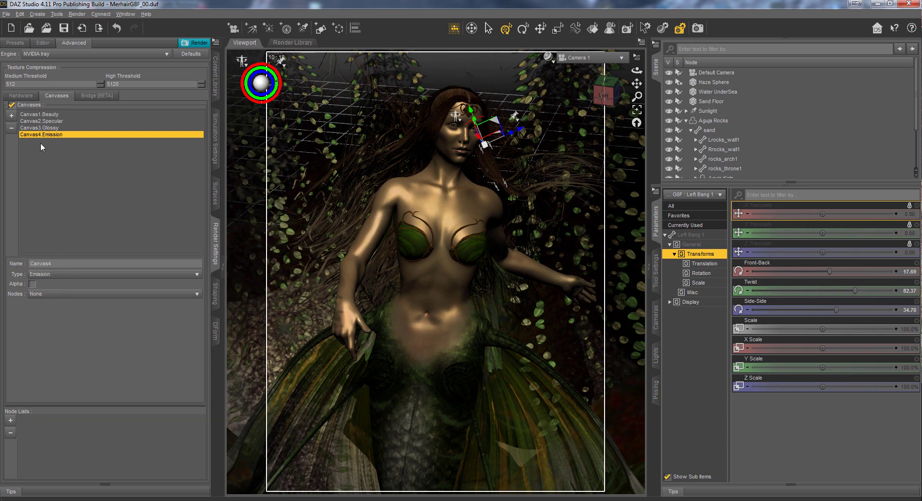
# Step: Add a fifth canvas and set its type to Environment Lighting
pyautogui.click(11, 115)
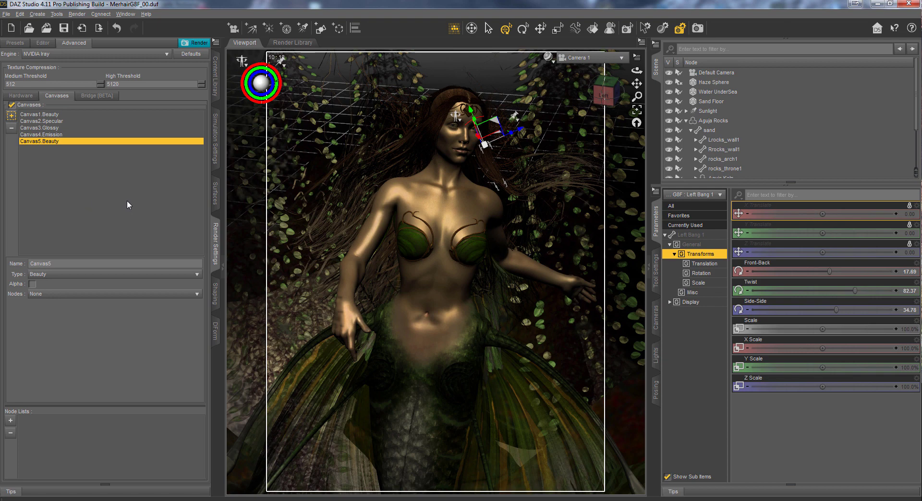
pyautogui.click(78, 275)
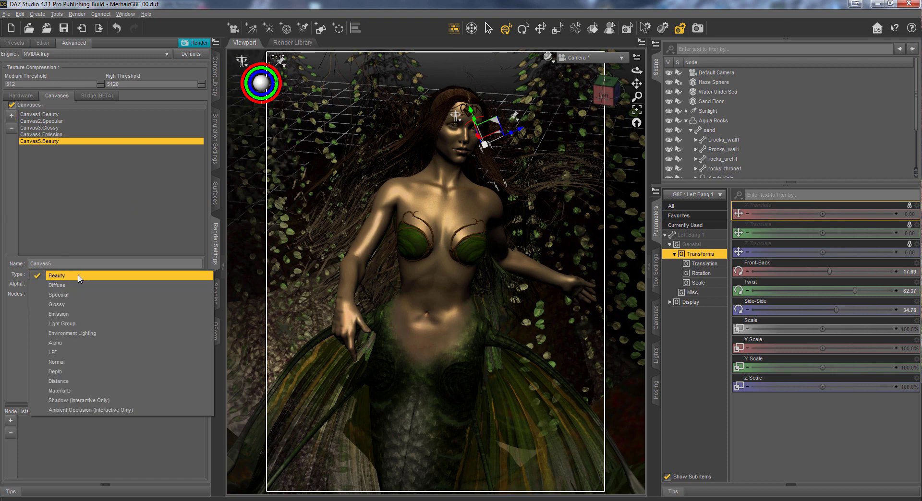
pyautogui.click(81, 333)
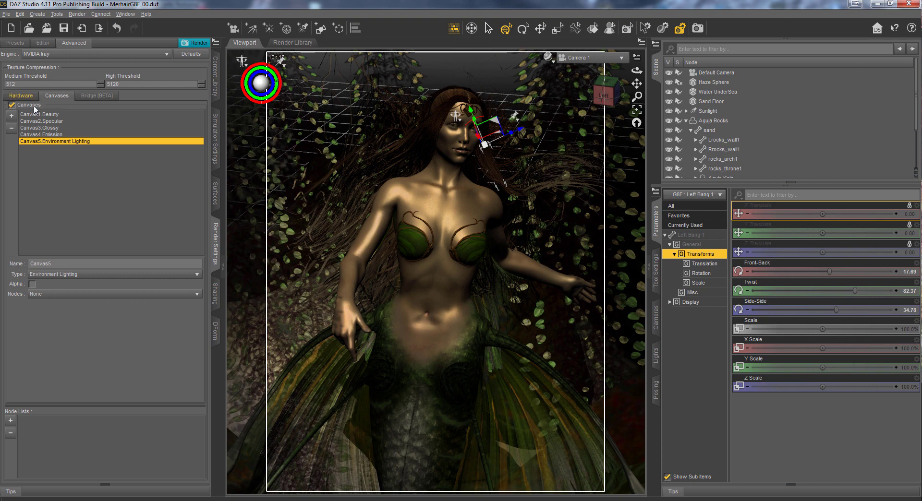
# Step: Turn on alpha for the Canvas1 Beauty canvas and create the node list NL1 for it from the selection
pyautogui.click(50, 115)
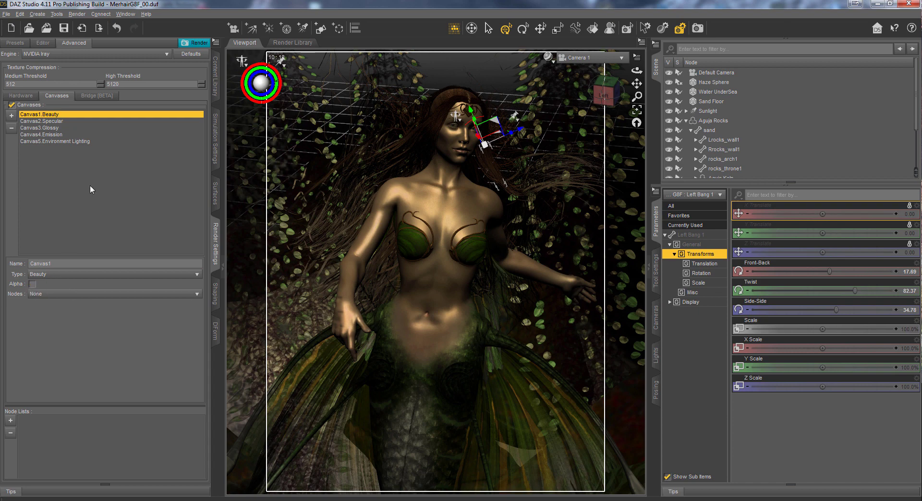
pyautogui.click(31, 285)
pyautogui.click(86, 295)
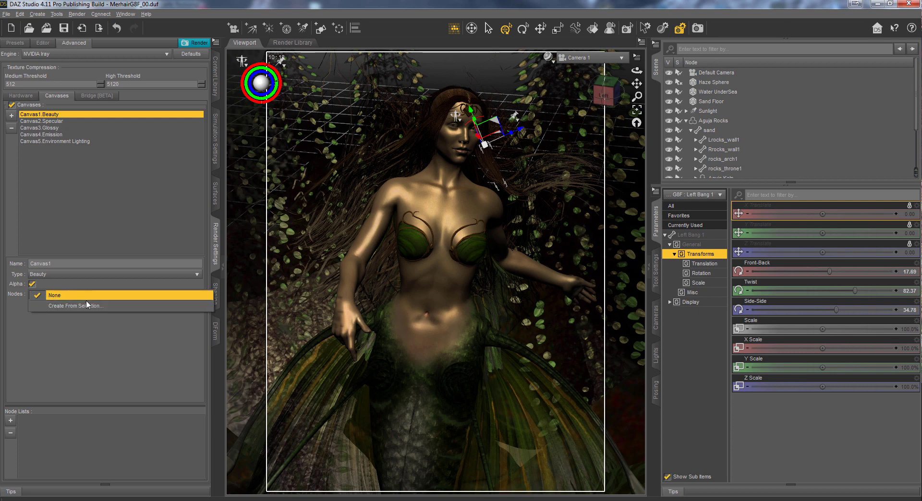
pyautogui.click(62, 307)
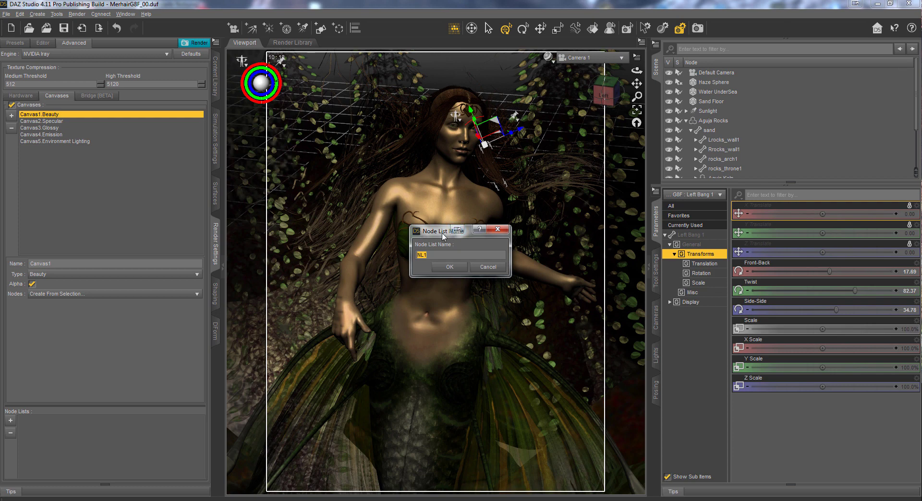
pyautogui.moveTo(449, 234); pyautogui.dragTo(364, 247)
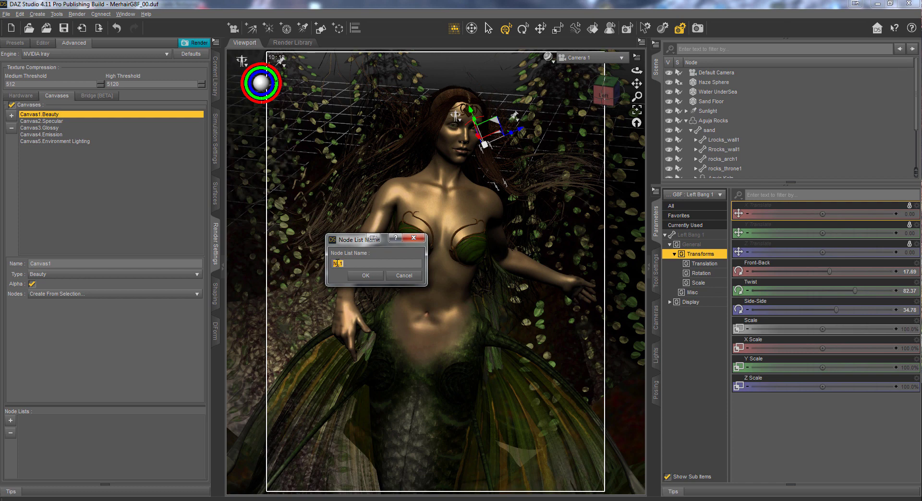
pyautogui.click(364, 277)
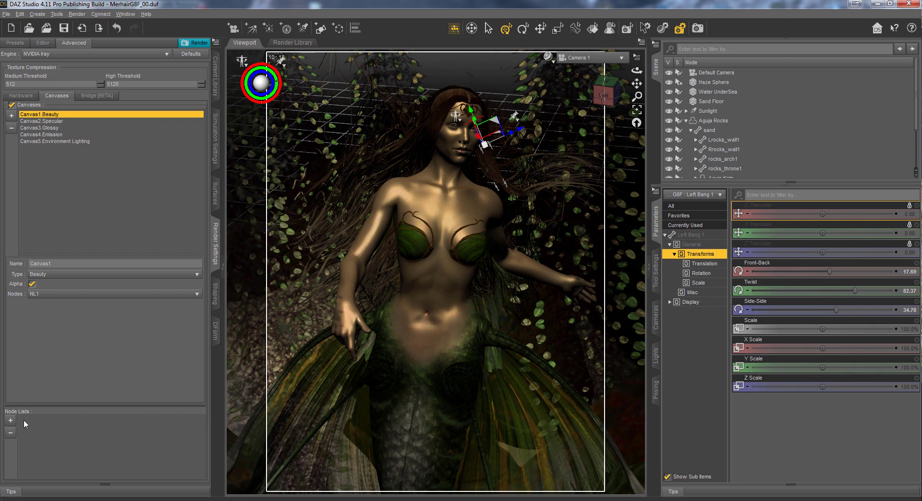
# Step: Open the node selection of node list NL1 and include Genesis 8 Female, expanding its child nodes
pyautogui.click(10, 422)
pyautogui.click(201, 420)
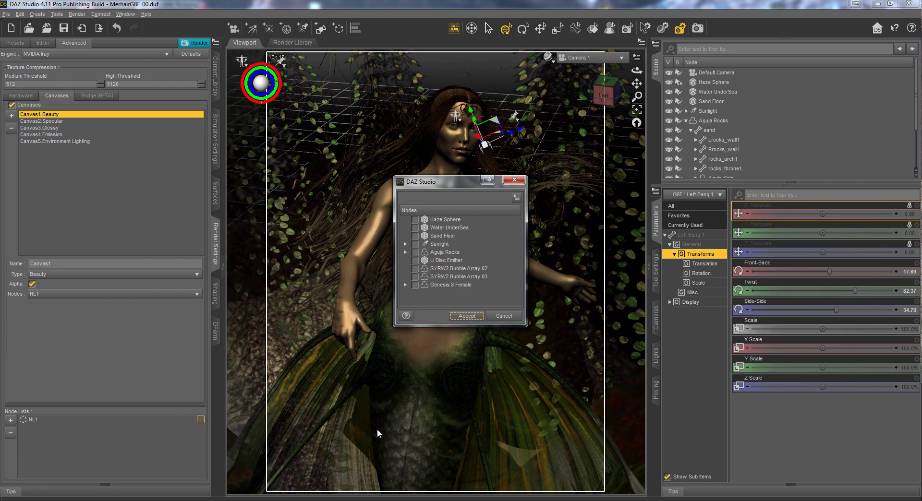
pyautogui.moveTo(526, 327); pyautogui.dragTo(592, 456)
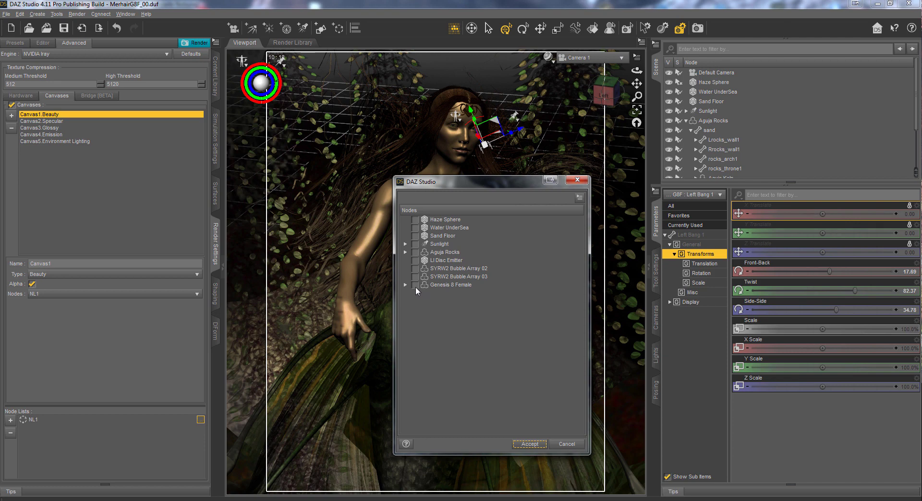
pyautogui.click(415, 284)
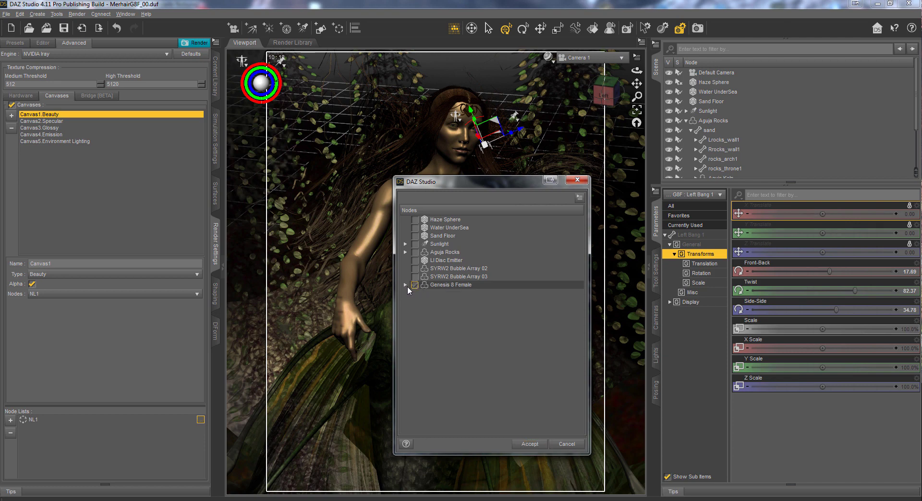
pyautogui.click(406, 285)
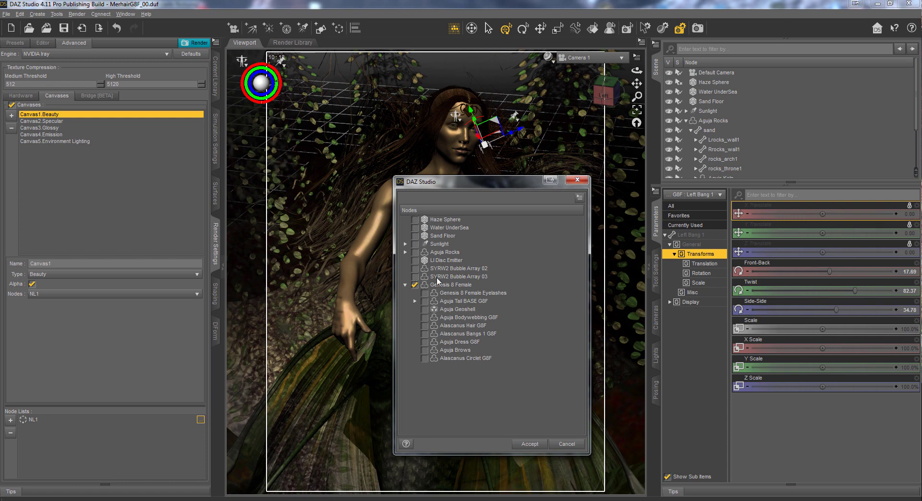
# Step: Include all nodes directly under Genesis 8 Female in NL1, from the eyelashes and Aguja Tail BASE to the Alascanus Circlet
pyautogui.click(424, 293)
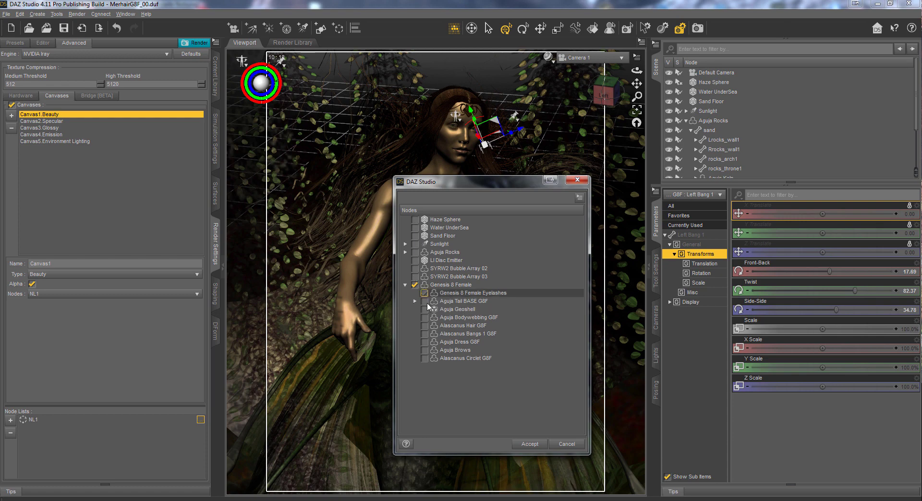
pyautogui.click(424, 301)
pyautogui.click(423, 309)
pyautogui.click(424, 317)
pyautogui.click(425, 326)
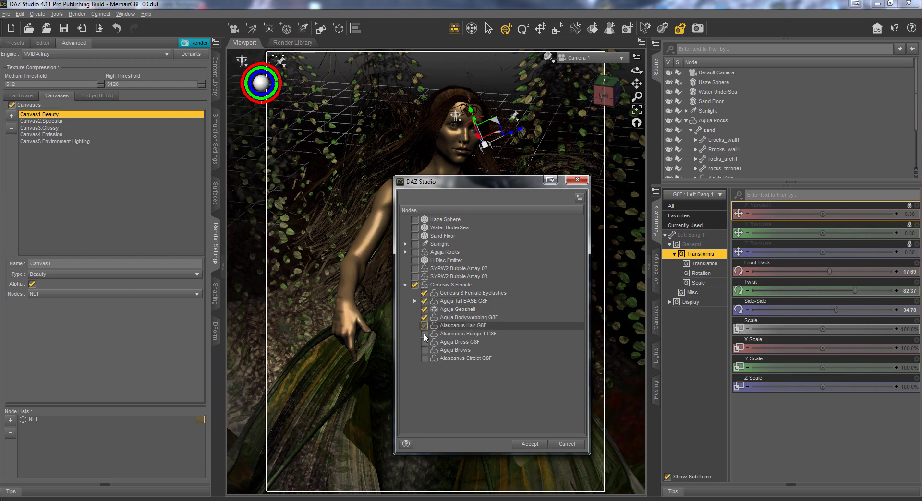
pyautogui.click(424, 334)
pyautogui.click(425, 342)
pyautogui.click(424, 350)
pyautogui.click(425, 358)
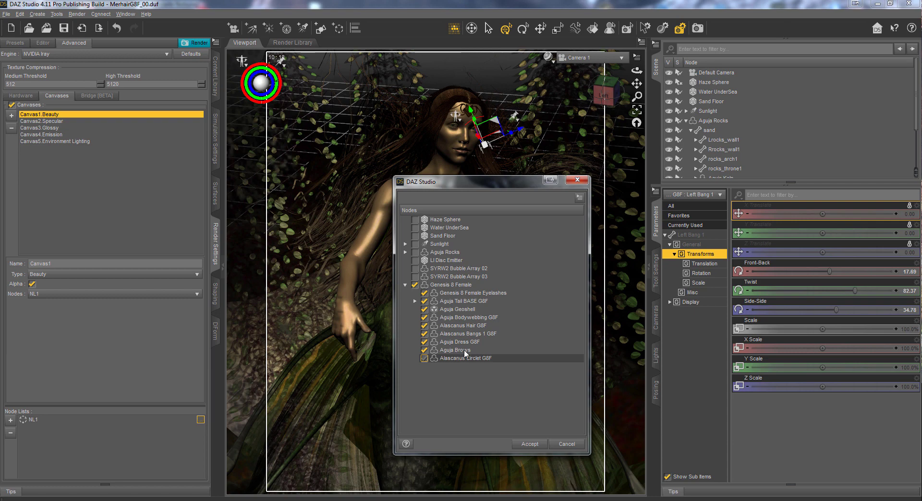
# Step: Include the Antennae, Sidefins, Tailfin 1 and Backfin under Aguja Tail BASE G8F and accept the NL1 node selection
pyautogui.click(415, 302)
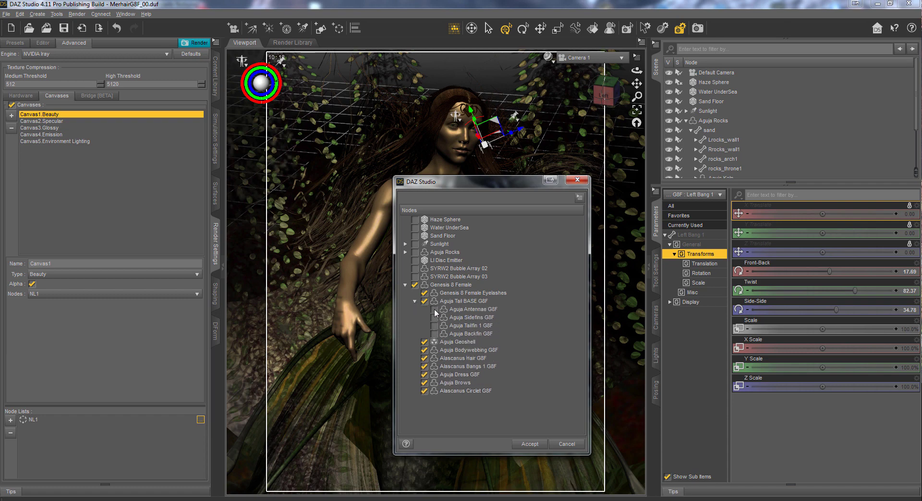
pyautogui.click(434, 309)
pyautogui.click(435, 317)
pyautogui.click(434, 325)
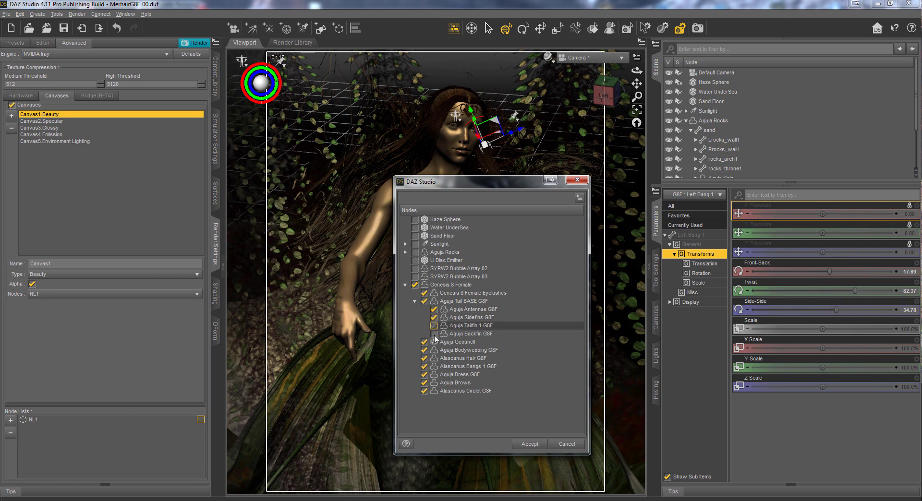
pyautogui.click(434, 333)
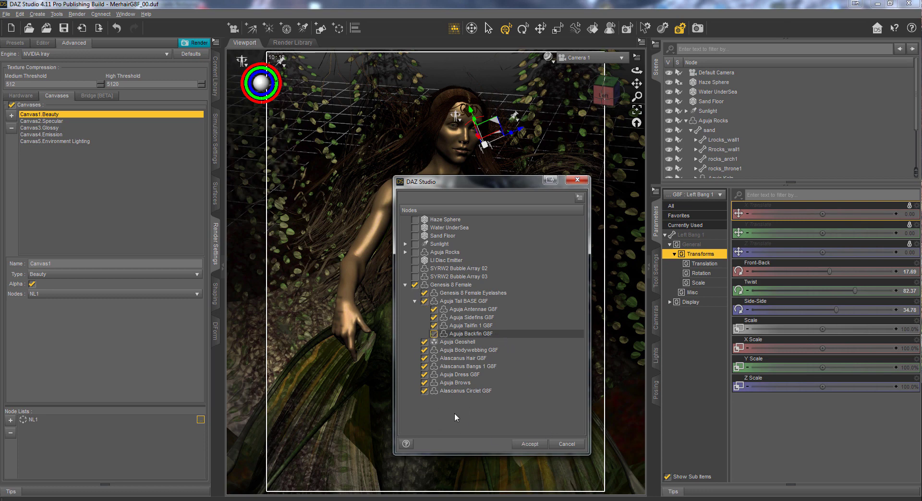
pyautogui.click(530, 444)
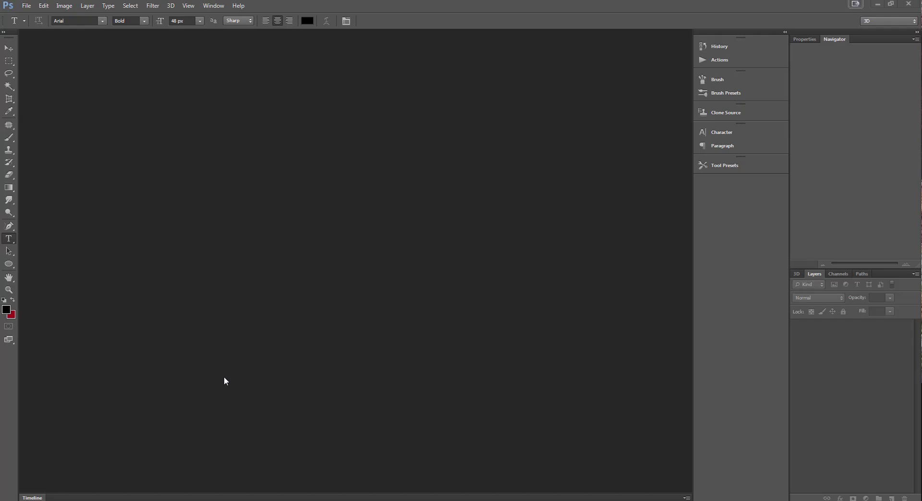
# Step: Switch to the promos folder in Windows Explorer and open its MerhairG8F_00a_canvases subfolder
pyautogui.moveTo(58, 500)
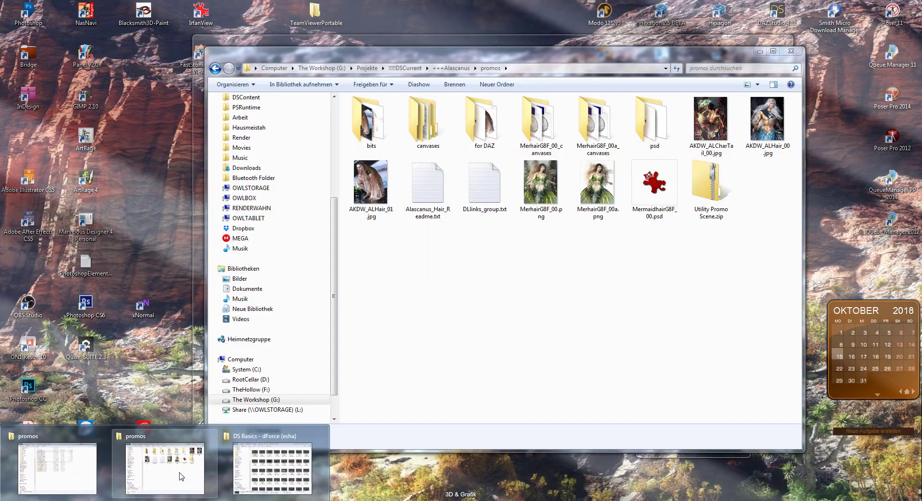
pyautogui.click(165, 469)
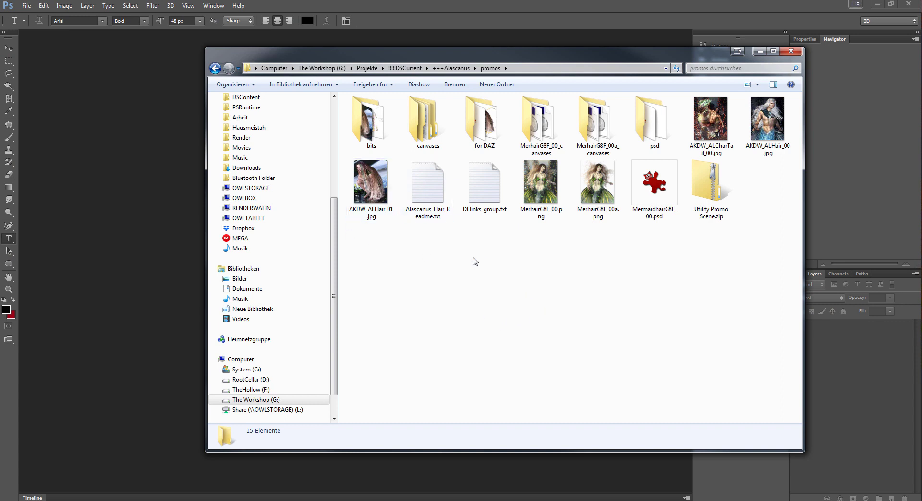
pyautogui.click(599, 201)
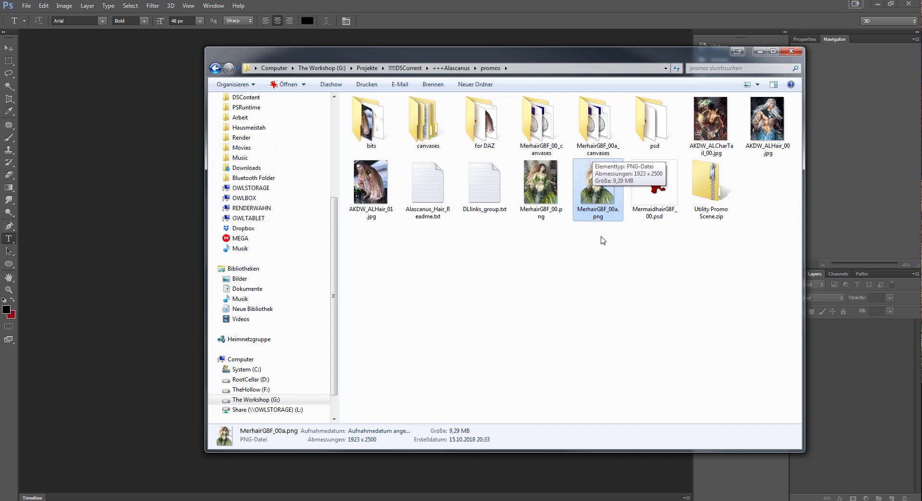
pyautogui.doubleClick(591, 130)
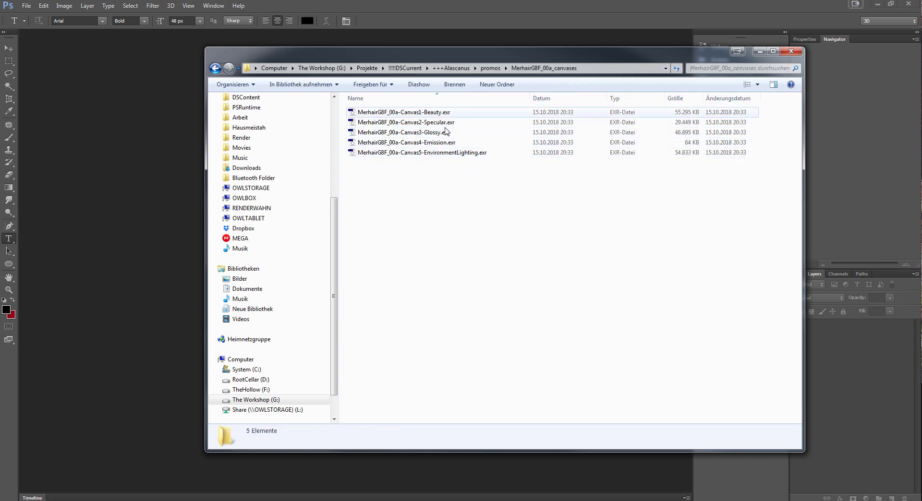
# Step: Open all five MerhairG8F_00a EXR canvas files in Photoshop and bring the Canvas1-Beauty document forward
pyautogui.moveTo(490, 174); pyautogui.dragTo(430, 111)
pyautogui.moveTo(418, 154); pyautogui.dragTo(61, 378)
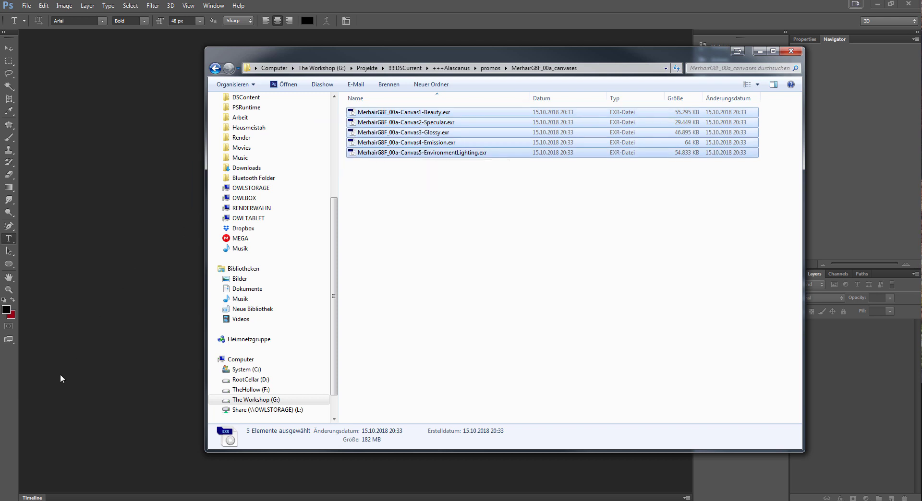
pyautogui.moveTo(9, 401); pyautogui.dragTo(9, 403)
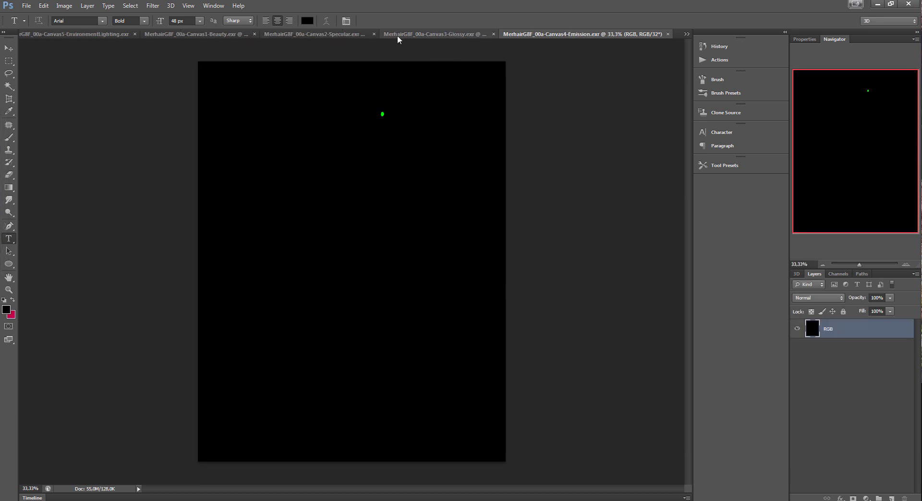
pyautogui.click(199, 34)
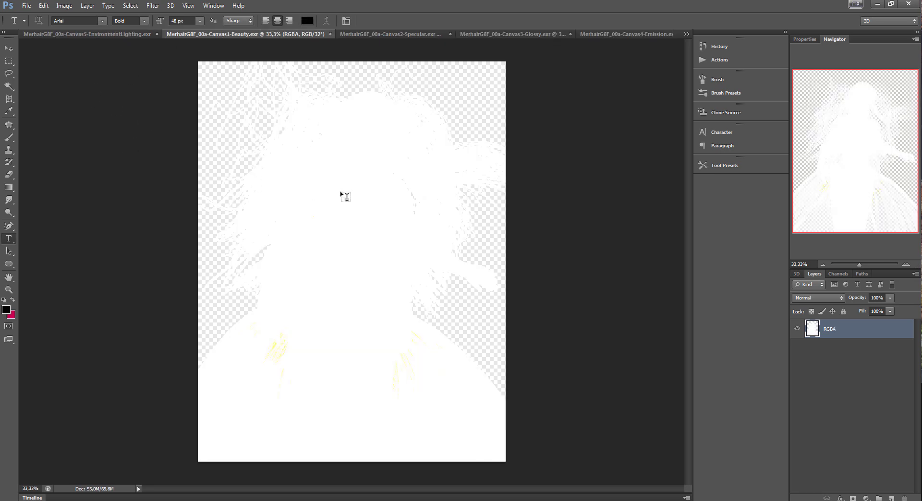
# Step: Switch to the Move tool
pyautogui.click(9, 48)
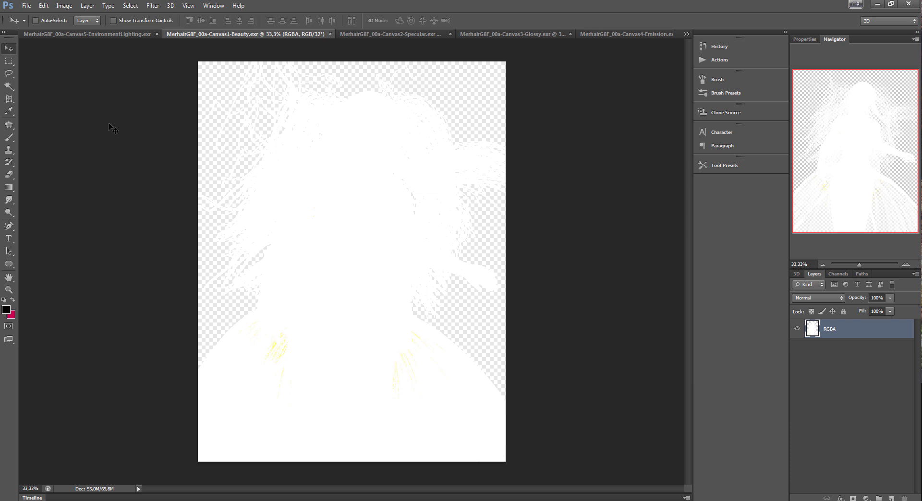
pyautogui.click(64, 5)
pyautogui.moveTo(72, 31)
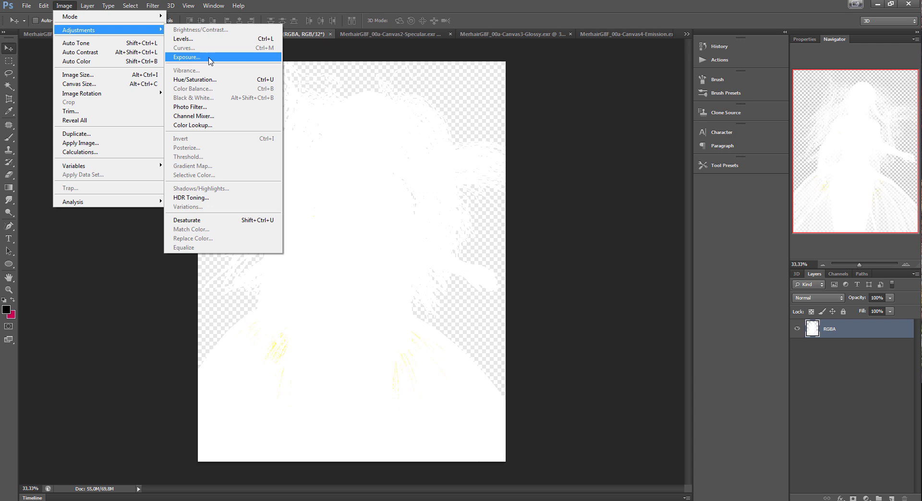
pyautogui.click(189, 59)
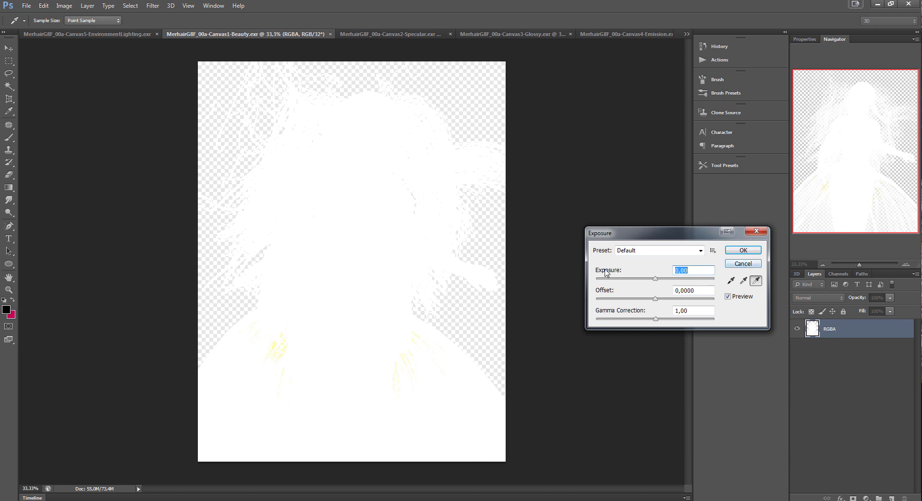
pyautogui.click(746, 265)
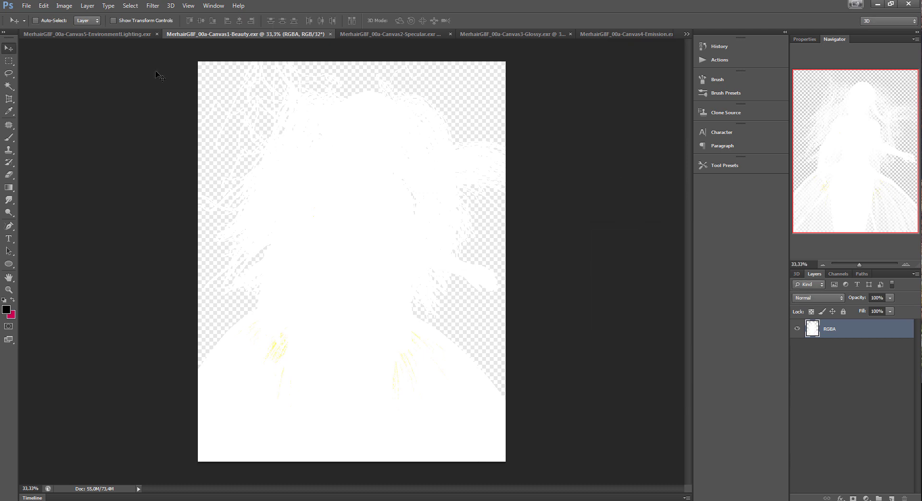
# Step: Apply an Exposure adjustment of -14.47 to the Canvas1-Beauty image, keeping the default offset and gamma correction
pyautogui.click(66, 7)
pyautogui.moveTo(75, 33)
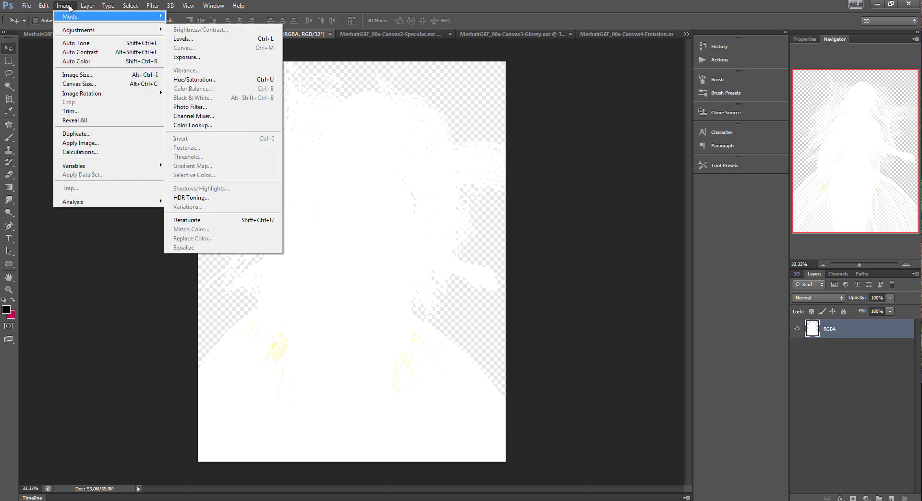
pyautogui.click(221, 61)
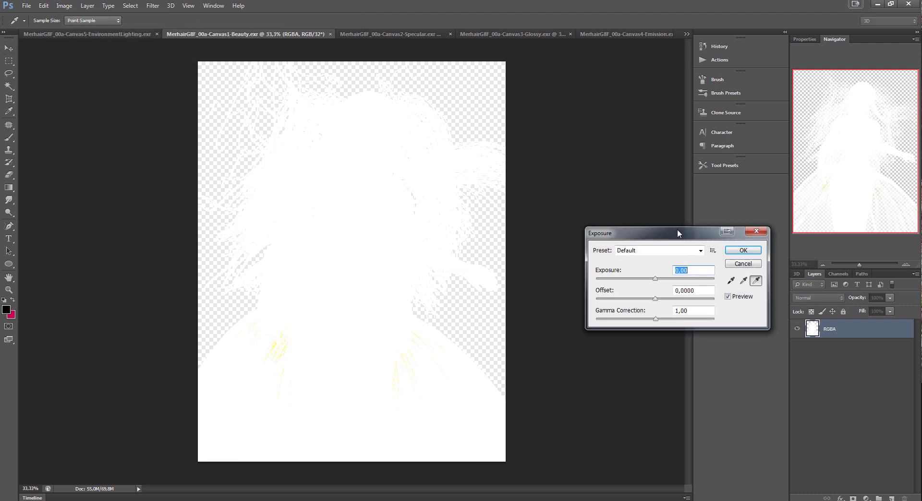
pyautogui.moveTo(677, 229); pyautogui.dragTo(627, 209)
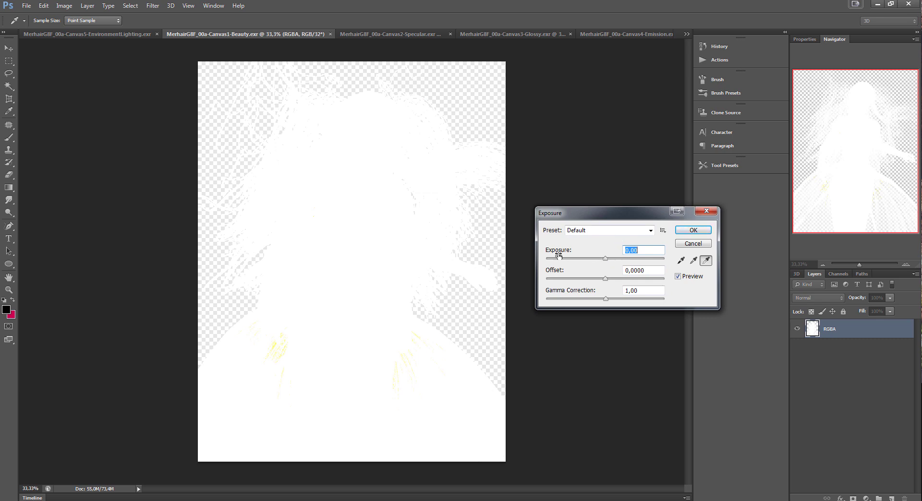
pyautogui.moveTo(605, 260); pyautogui.dragTo(557, 262)
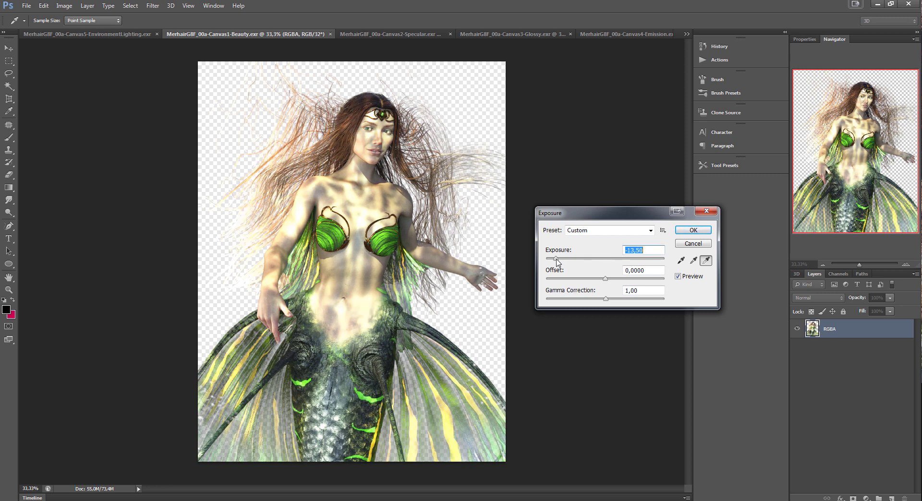
pyautogui.moveTo(557, 262); pyautogui.dragTo(555, 261)
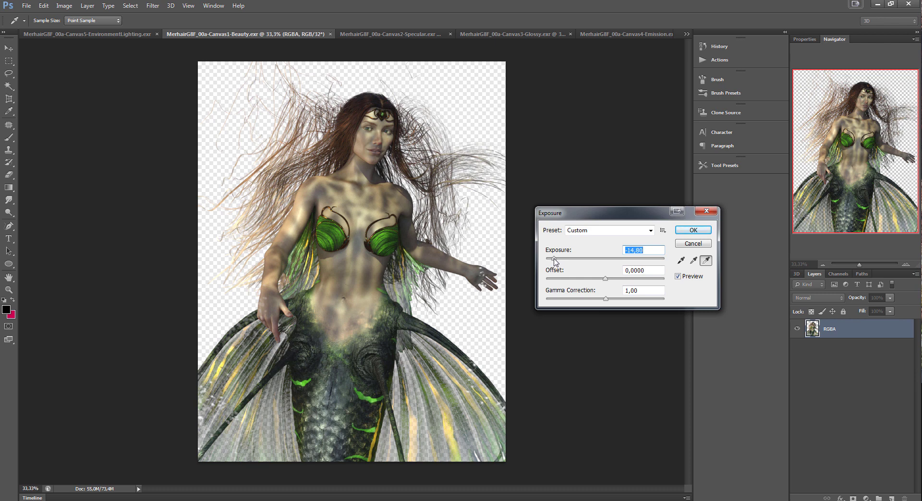
pyautogui.moveTo(555, 259); pyautogui.dragTo(553, 260)
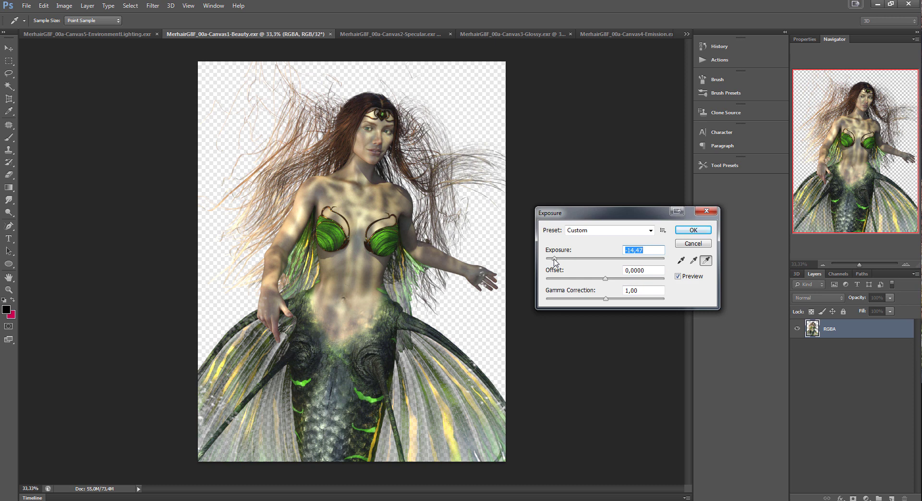
pyautogui.click(693, 230)
pyautogui.press('v')
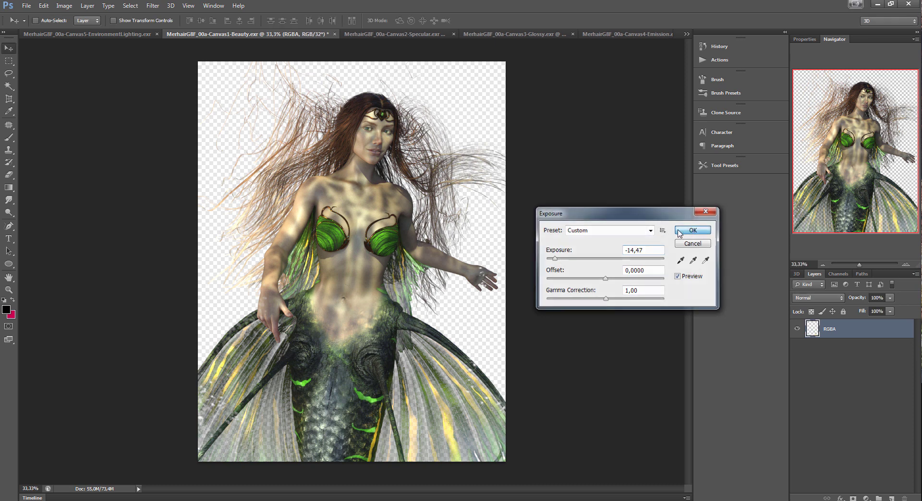
# Step: Apply an Exposure adjustment of -12.85 to the Canvas5-EnvironmentLighting image
pyautogui.click(108, 33)
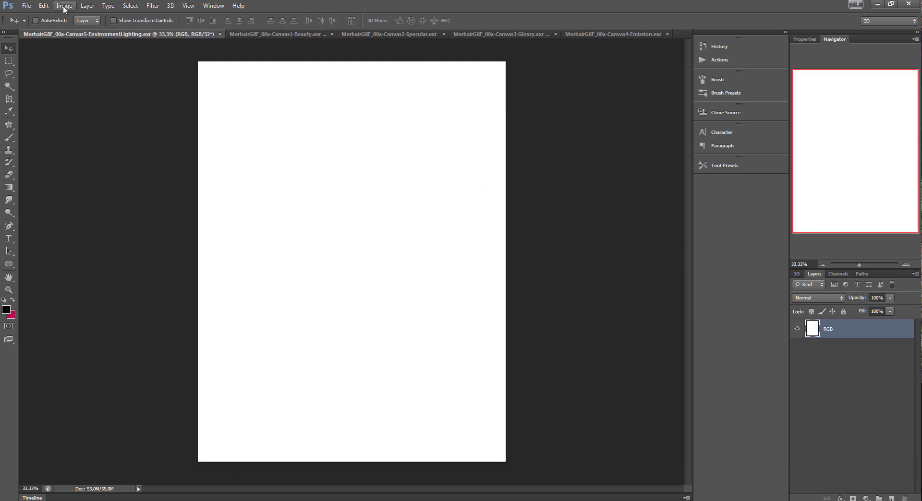
pyautogui.click(64, 5)
pyautogui.moveTo(77, 27)
pyautogui.click(216, 57)
pyautogui.moveTo(606, 260); pyautogui.dragTo(557, 262)
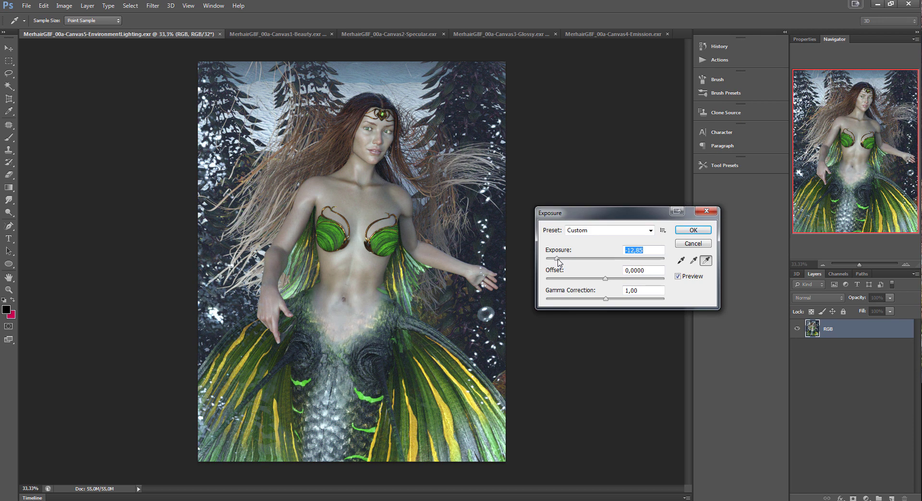
pyautogui.click(693, 230)
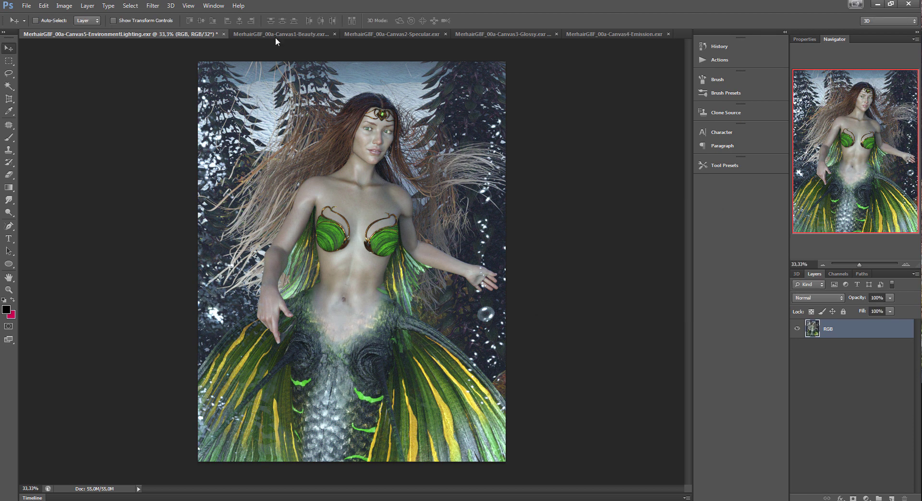
# Step: Apply an Exposure adjustment of -12.52 to the Canvas2-Specular image
pyautogui.click(390, 32)
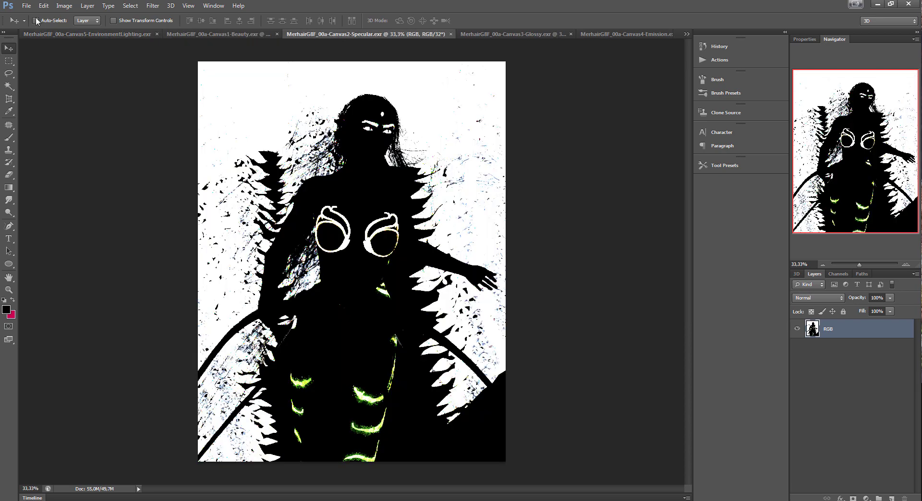
pyautogui.click(62, 7)
pyautogui.moveTo(110, 31)
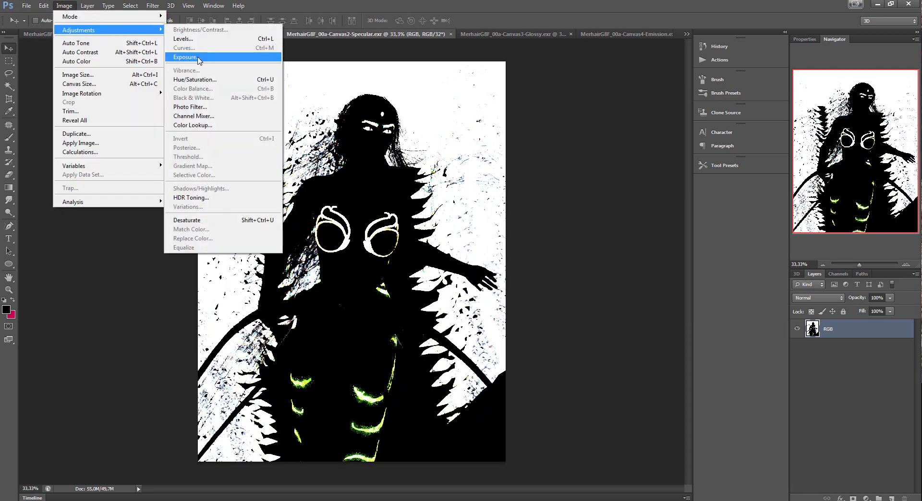
pyautogui.click(199, 61)
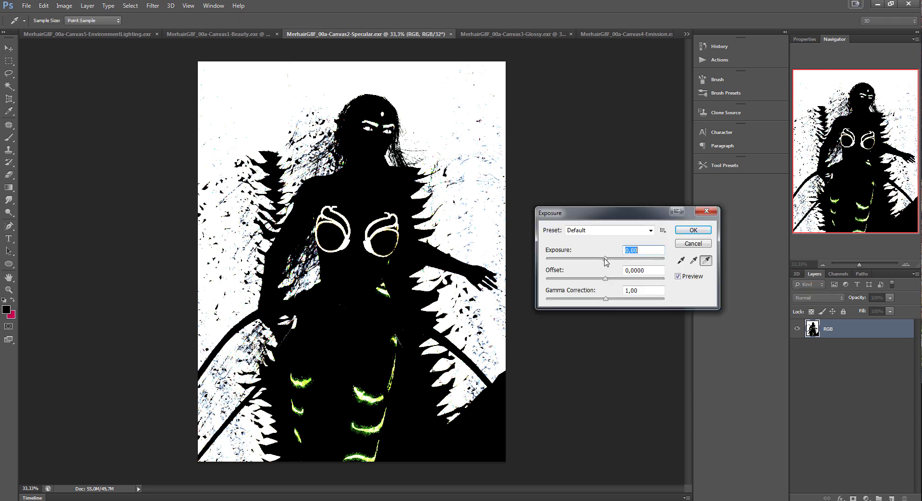
pyautogui.moveTo(605, 261); pyautogui.dragTo(613, 261)
pyautogui.moveTo(609, 262); pyautogui.dragTo(557, 262)
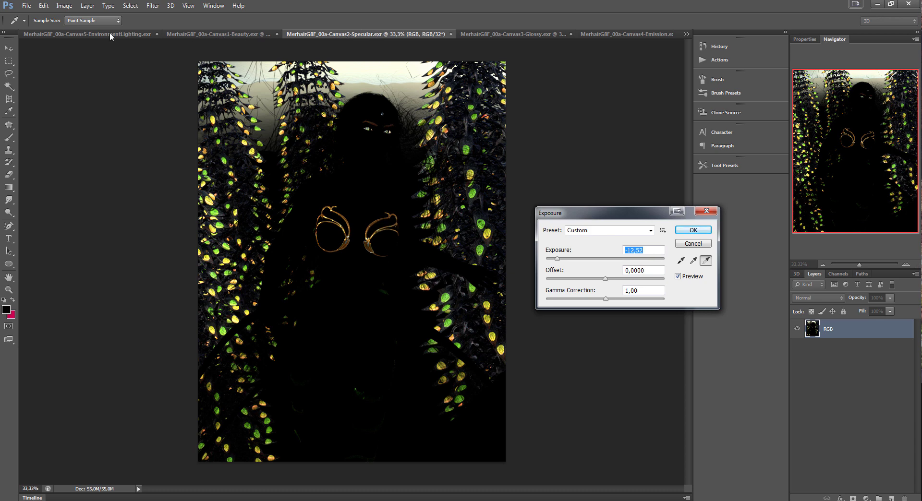
pyautogui.click(692, 230)
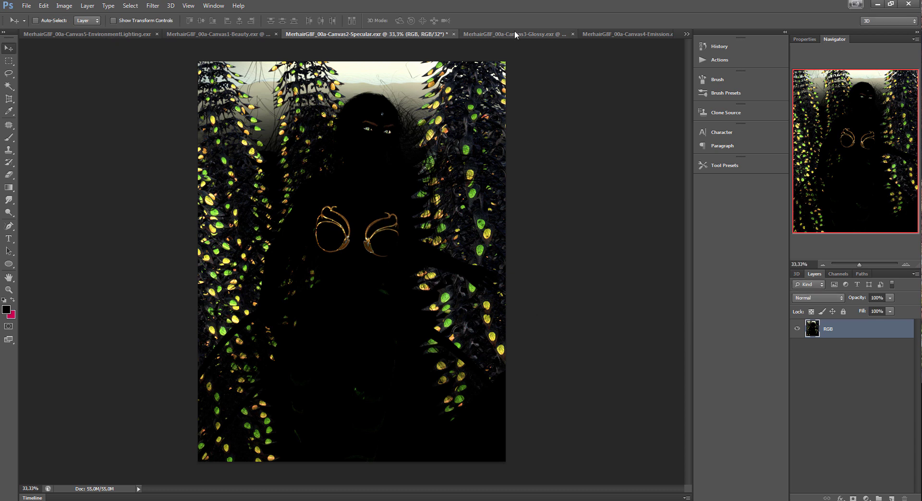
# Step: Apply an Exposure adjustment of -12.85 to the Canvas3-Glossy image
pyautogui.click(514, 33)
pyautogui.click(64, 6)
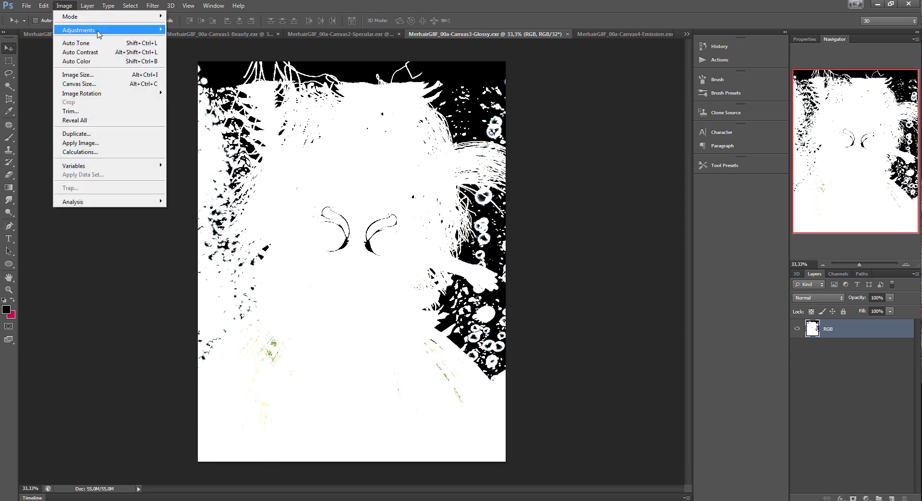
pyautogui.moveTo(107, 29)
pyautogui.click(188, 56)
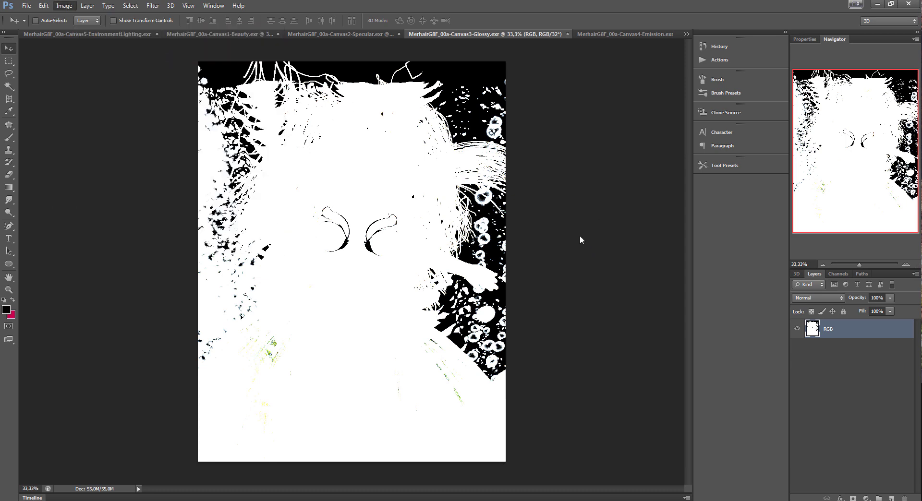
pyautogui.moveTo(607, 259); pyautogui.dragTo(556, 261)
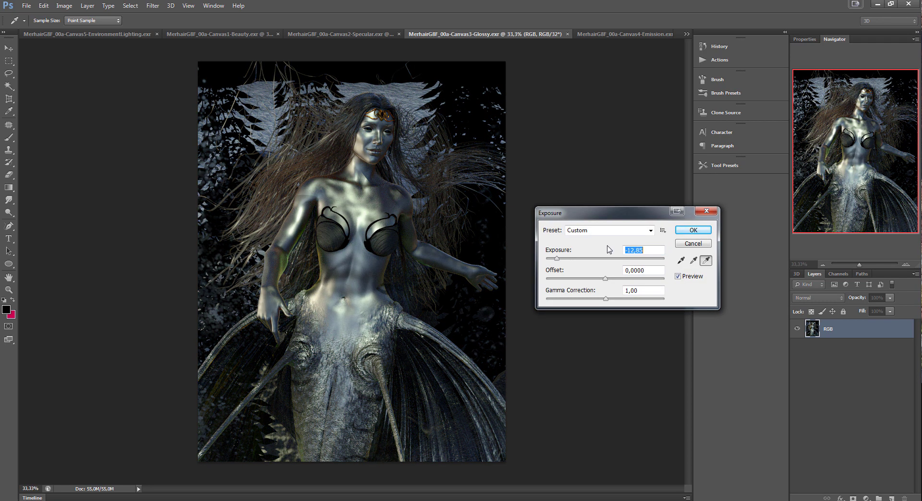
pyautogui.click(693, 230)
# Step: Apply an Exposure adjustment of -9.92 to the Canvas4-Emission image
pyautogui.click(624, 33)
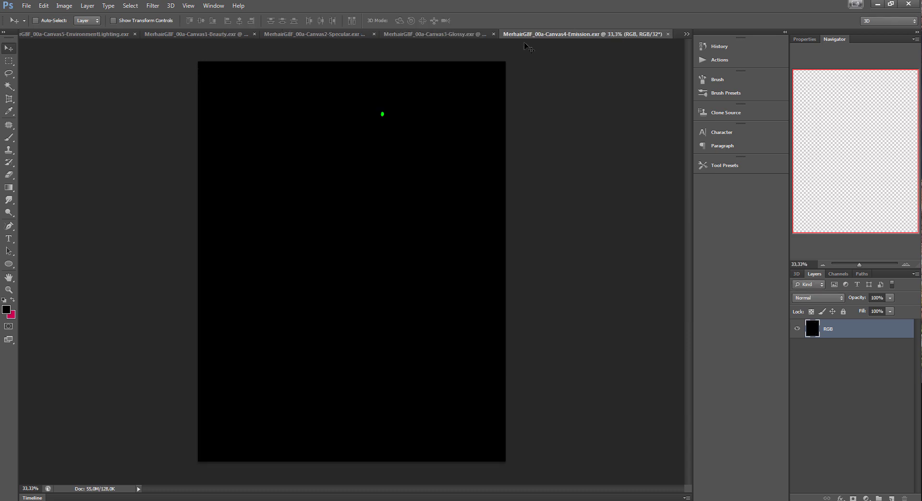
pyautogui.click(64, 5)
pyautogui.moveTo(86, 37)
pyautogui.click(192, 57)
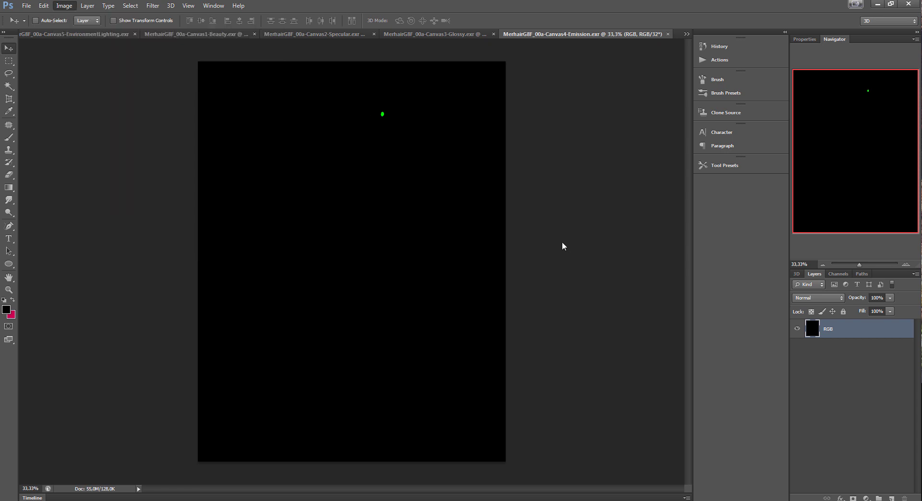
pyautogui.moveTo(605, 259); pyautogui.dragTo(562, 263)
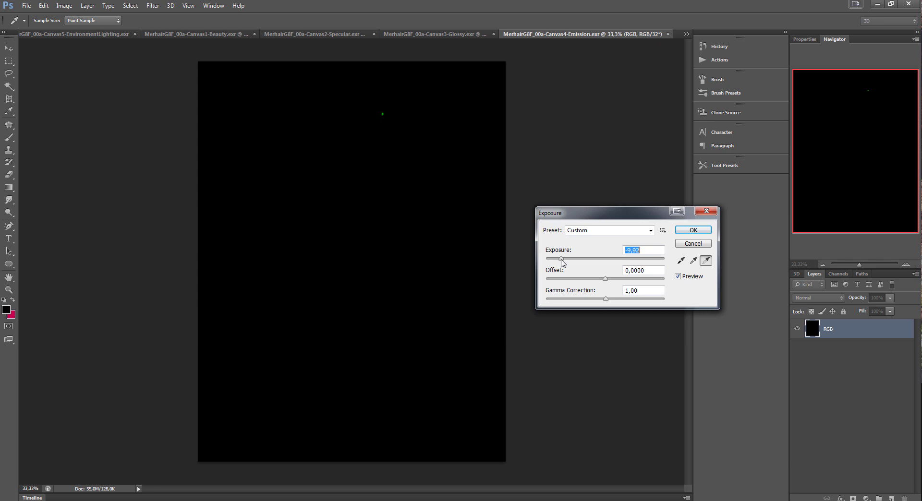
pyautogui.click(693, 231)
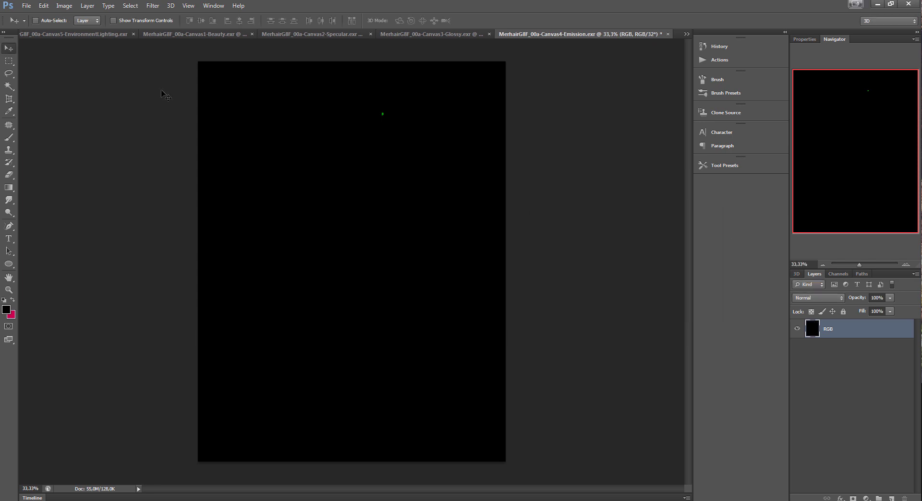
# Step: Convert the Canvas1-Beauty document to 8 Bits/Channel without merging its layers
pyautogui.click(193, 34)
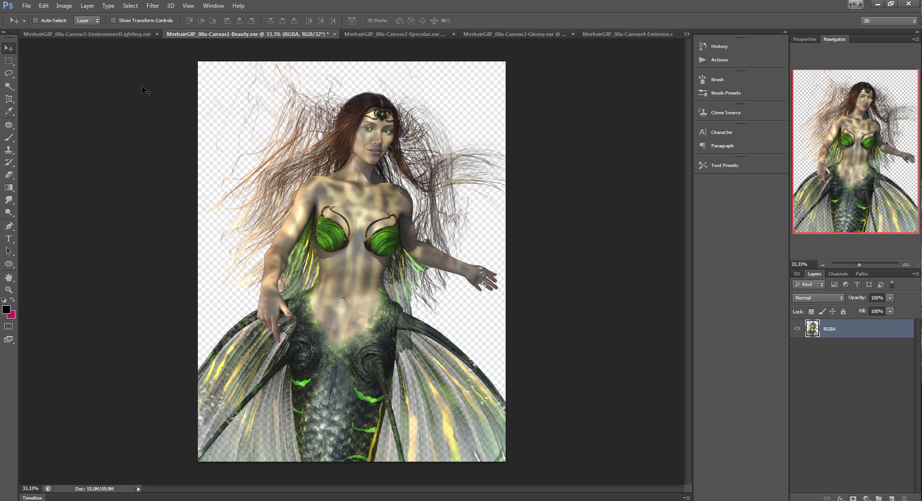
pyautogui.click(64, 6)
pyautogui.moveTo(88, 30)
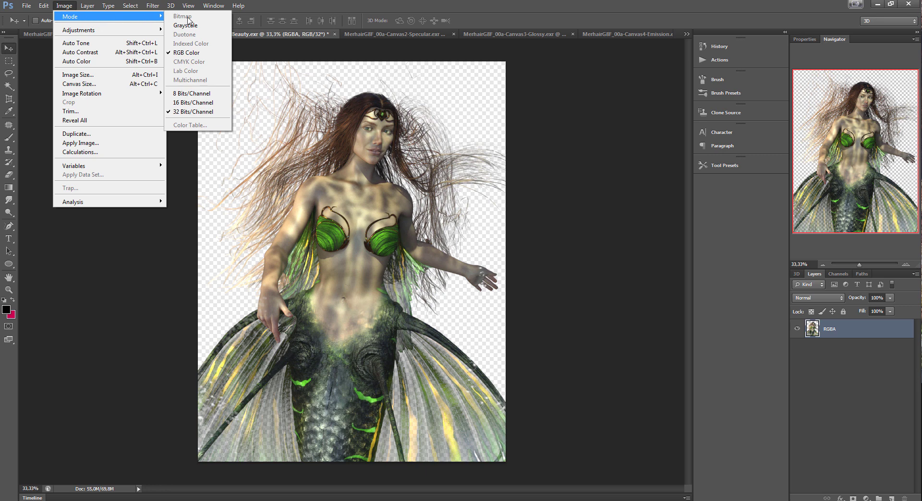
pyautogui.click(188, 96)
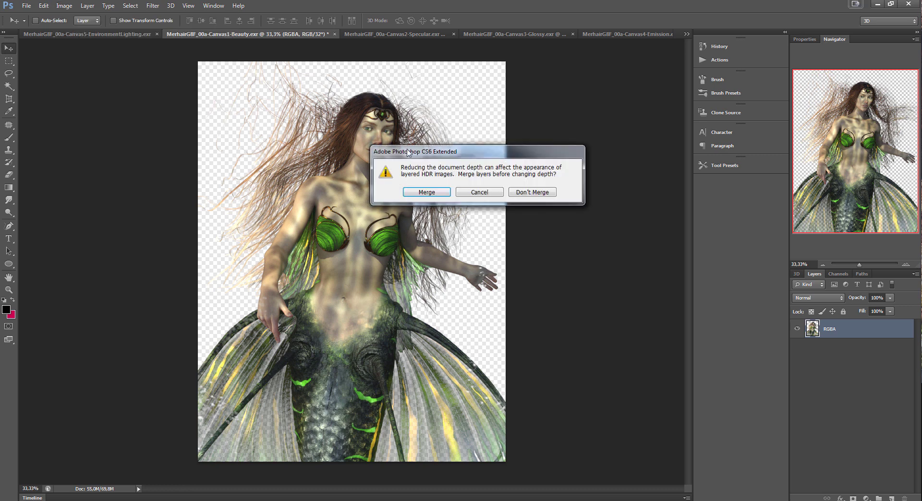
pyautogui.click(532, 192)
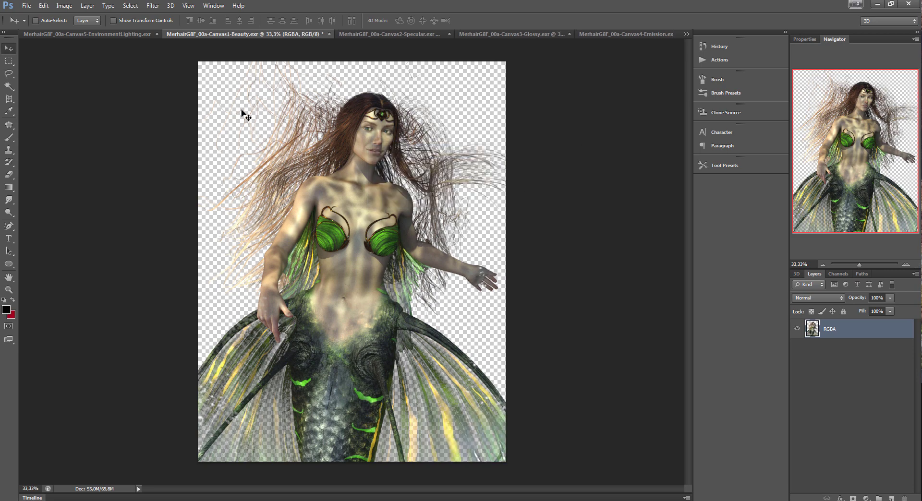
# Step: Copy the Canvas5-EnvironmentLighting image into the Beauty document as a layer, converting its colors, and close the source without saving
pyautogui.moveTo(108, 33); pyautogui.dragTo(523, 27)
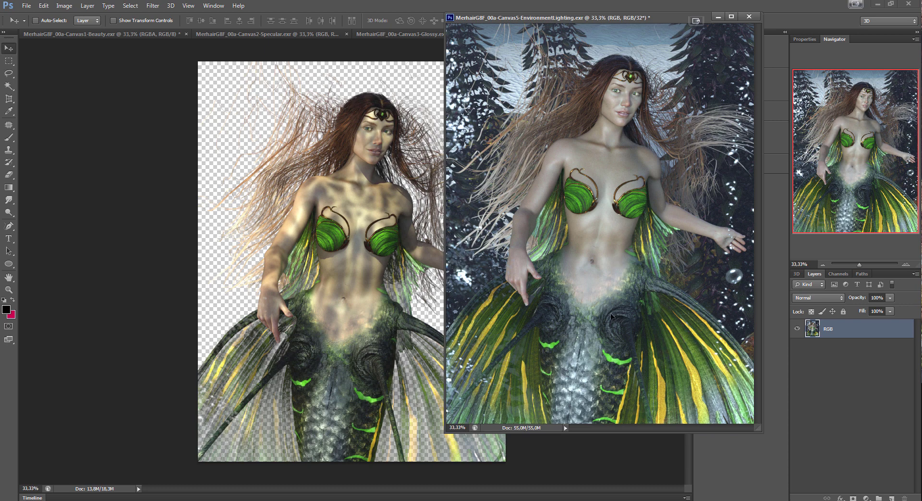
pyautogui.moveTo(610, 313); pyautogui.dragTo(356, 347)
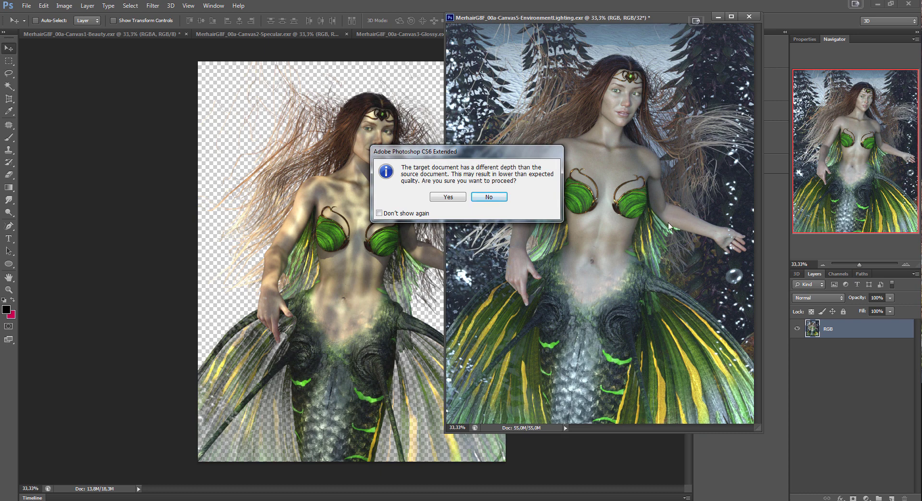
pyautogui.click(451, 198)
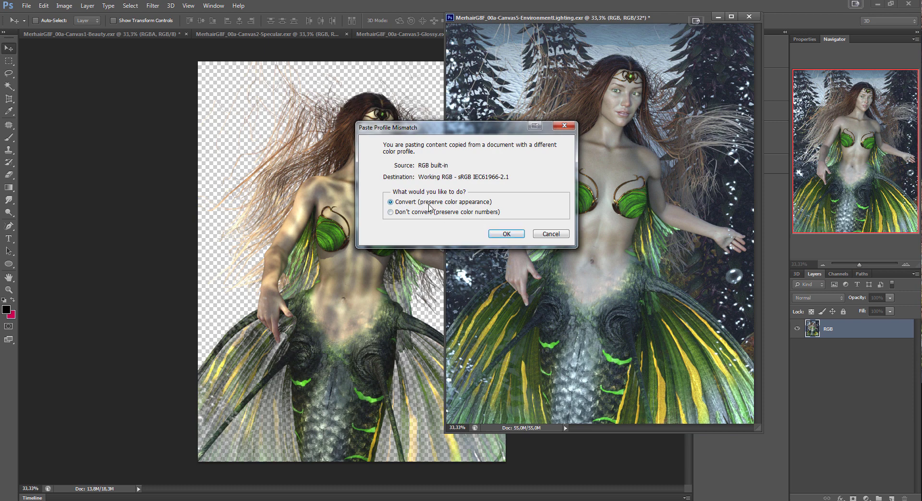
pyautogui.click(513, 235)
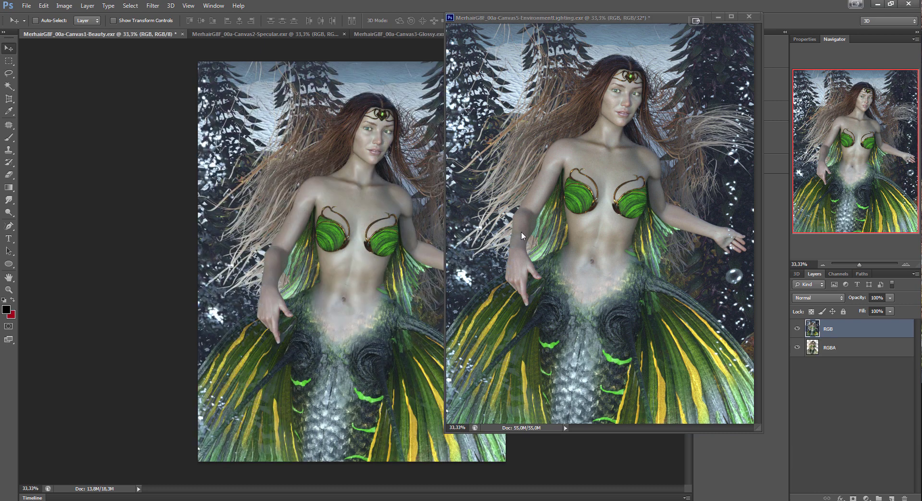
pyautogui.click(749, 16)
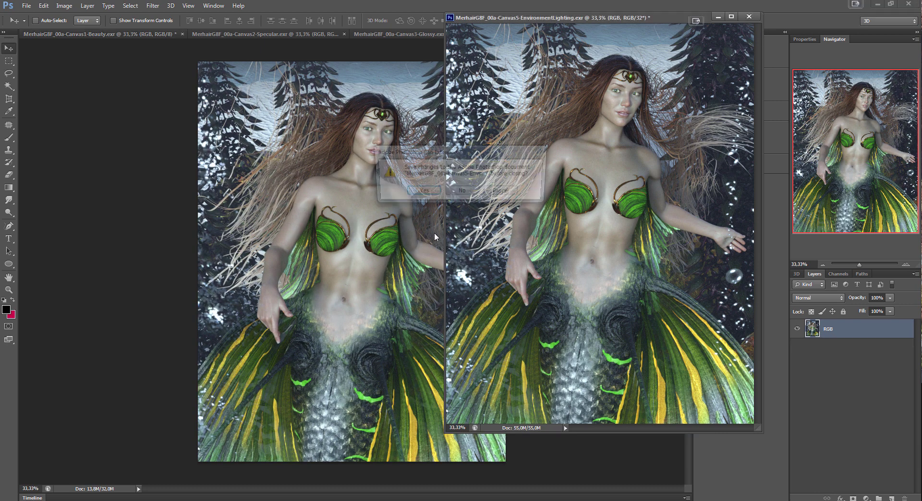
pyautogui.click(472, 194)
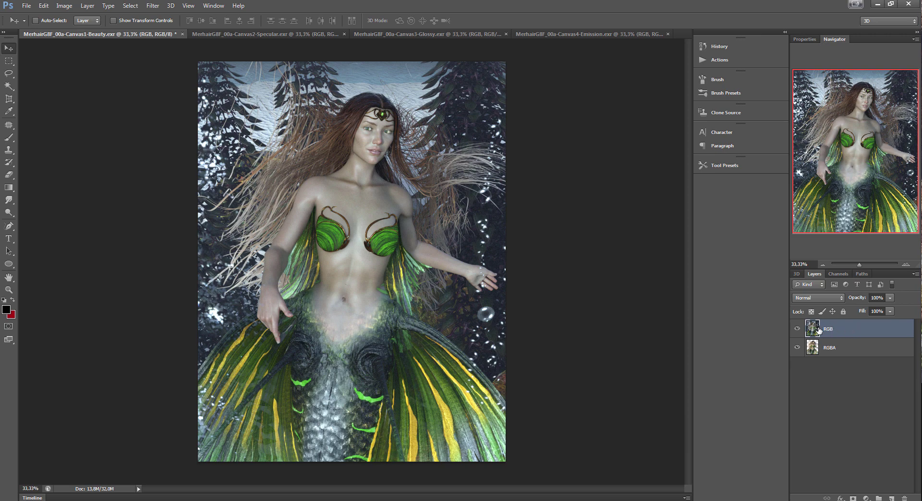
# Step: Set the environment lighting layer's blend mode to Overlay and its opacity to 67%
pyautogui.click(816, 298)
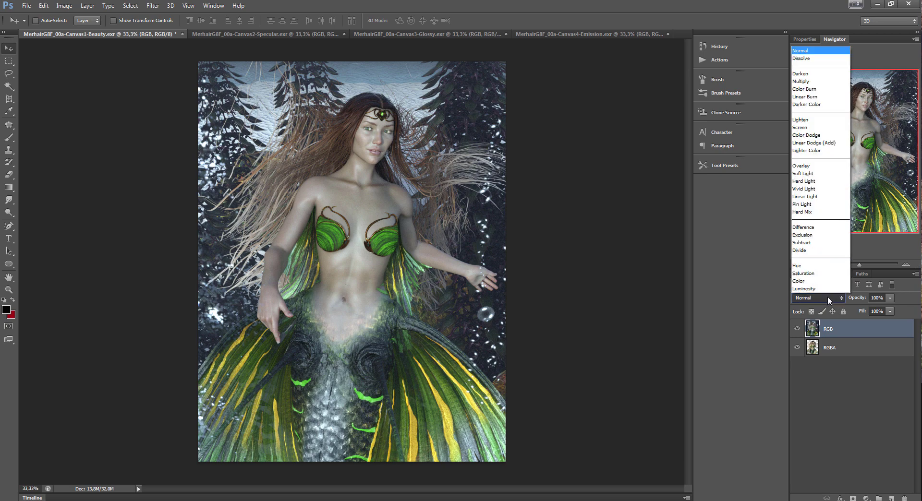
pyautogui.click(826, 166)
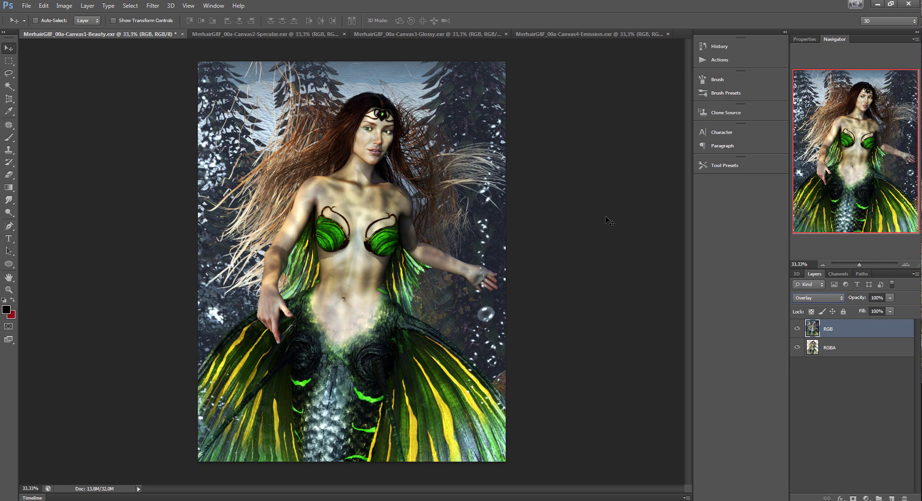
pyautogui.moveTo(888, 299); pyautogui.dragTo(872, 310)
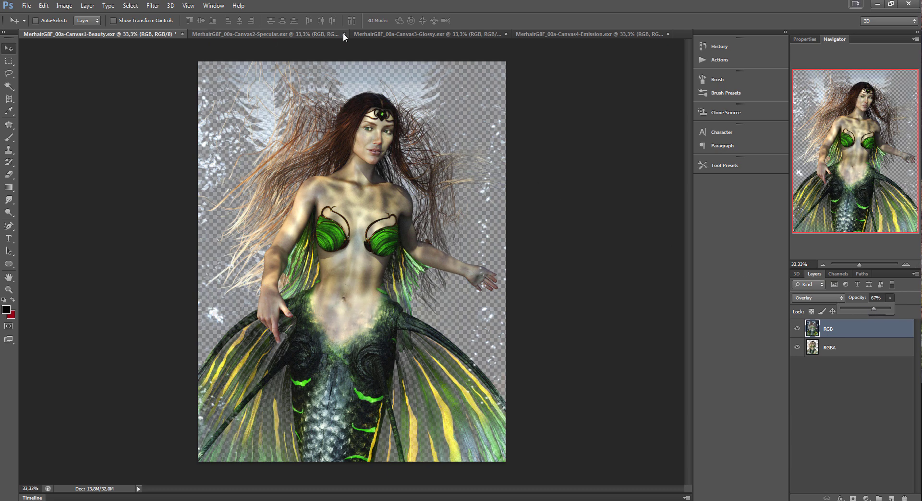
pyautogui.click(387, 34)
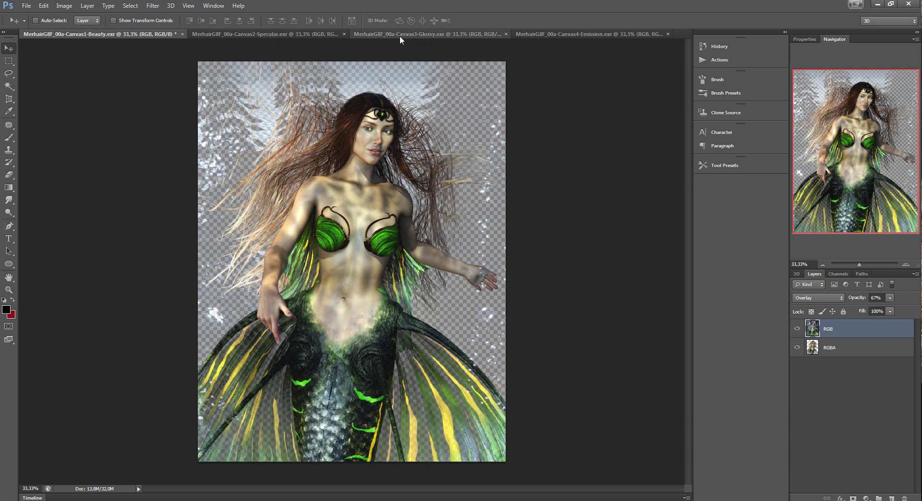
# Step: Copy the Canvas2-Specular image into the Beauty document as a top layer and close the source without saving
pyautogui.moveTo(287, 33); pyautogui.dragTo(384, 22)
pyautogui.moveTo(530, 295); pyautogui.dragTo(323, 302)
pyautogui.click(459, 199)
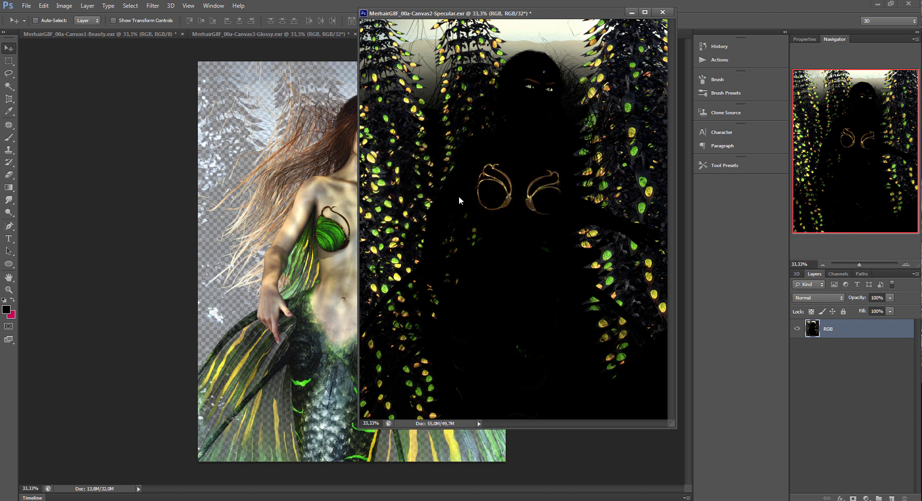
pyautogui.click(488, 234)
pyautogui.click(663, 12)
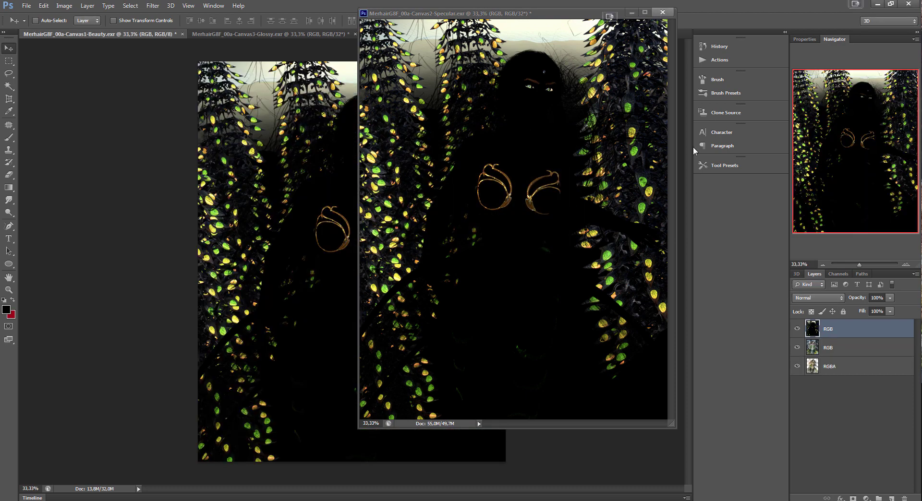
pyautogui.click(463, 191)
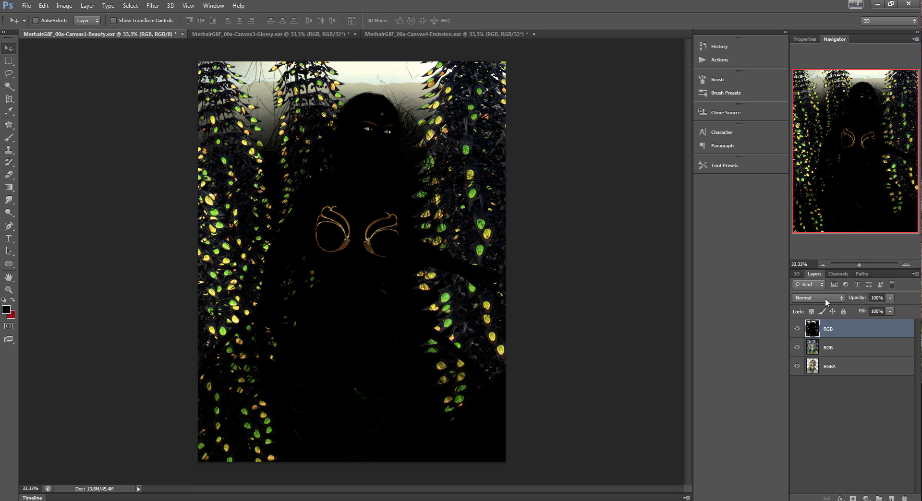
# Step: Set the specular layer's blend mode to Screen, compare it hidden and shown, and lower its opacity to 58%
pyautogui.click(825, 298)
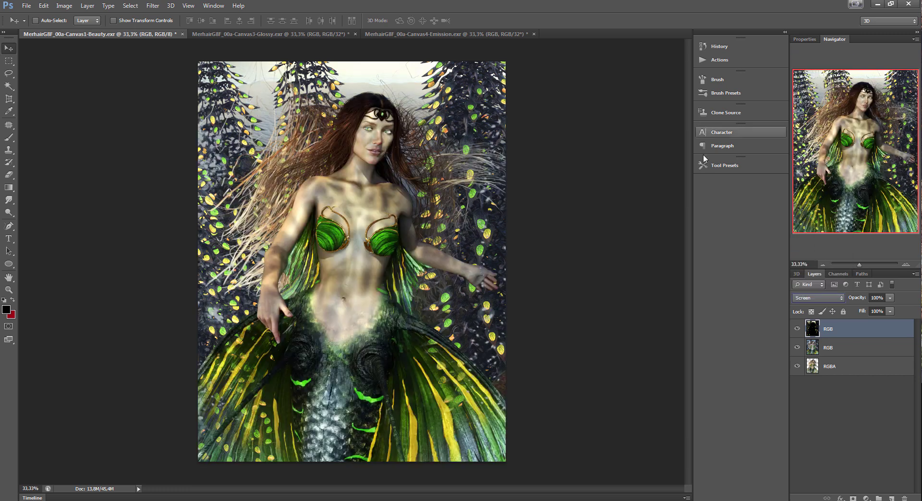
pyautogui.click(814, 128)
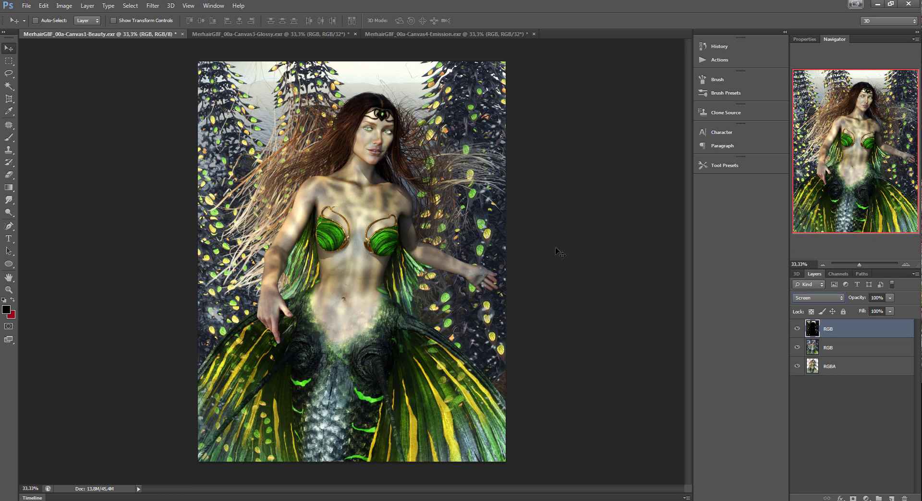
pyautogui.click(797, 329)
pyautogui.click(798, 330)
pyautogui.click(890, 298)
pyautogui.moveTo(877, 308); pyautogui.dragTo(866, 309)
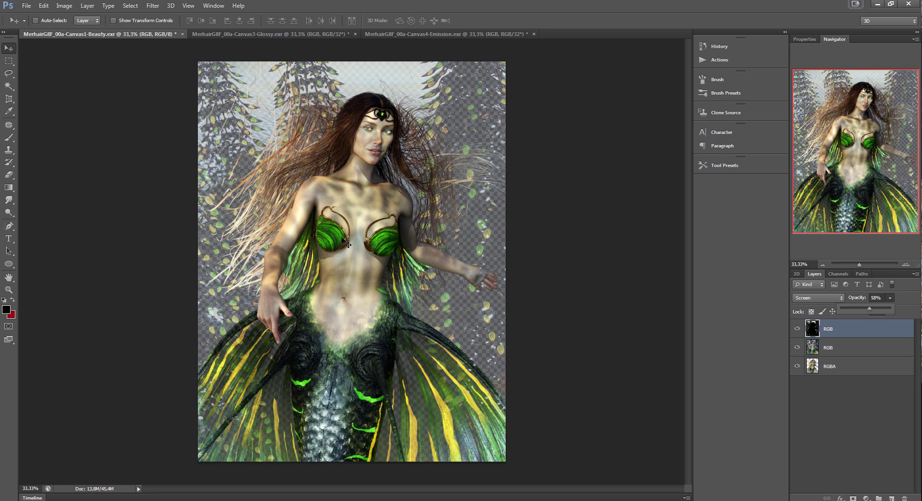
# Step: Copy the Canvas3-Glossy image into the Beauty document as a top layer and close the source without saving
pyautogui.click(287, 33)
pyautogui.moveTo(230, 33); pyautogui.dragTo(420, 16)
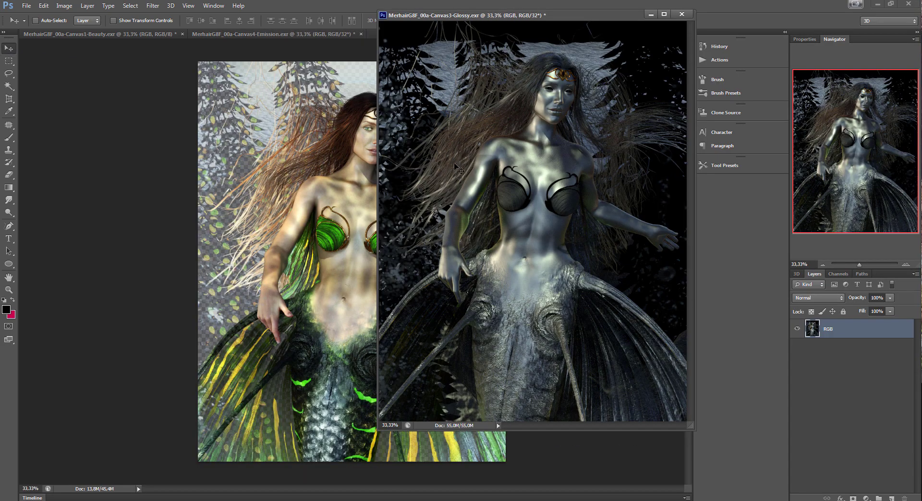
pyautogui.moveTo(540, 233); pyautogui.dragTo(339, 268)
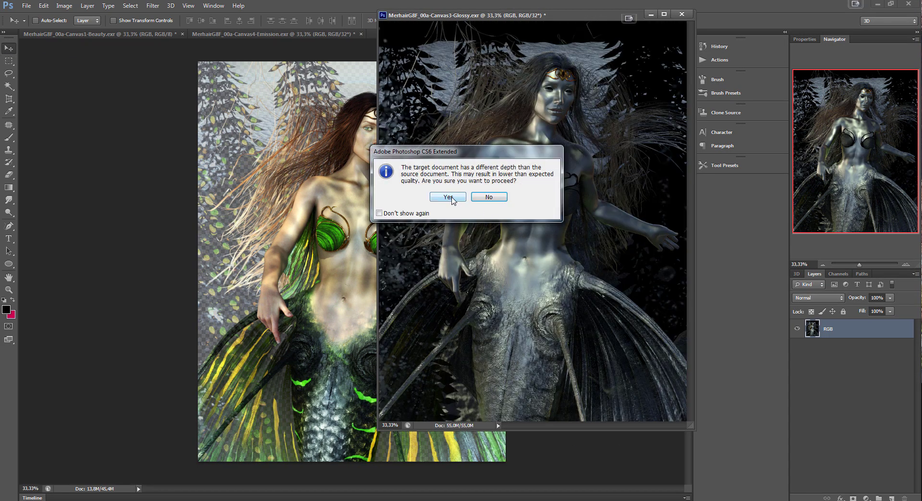
pyautogui.click(456, 199)
pyautogui.click(508, 234)
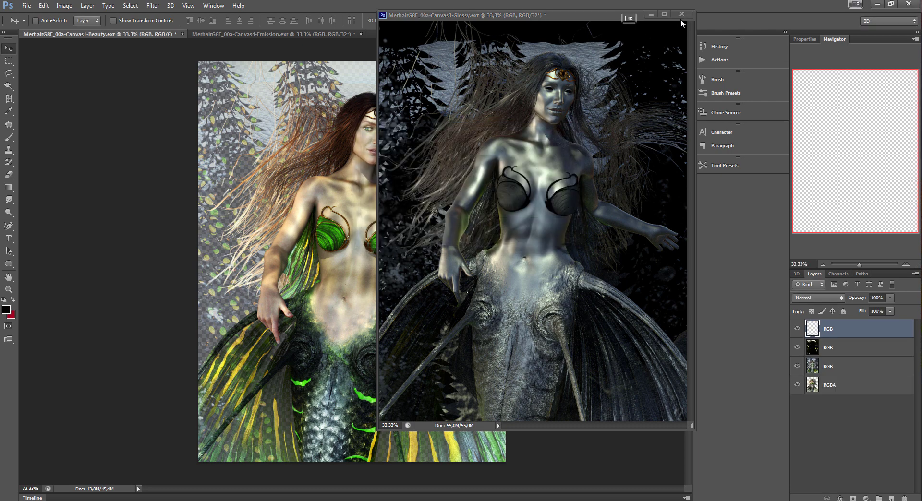
pyautogui.click(681, 15)
pyautogui.click(461, 191)
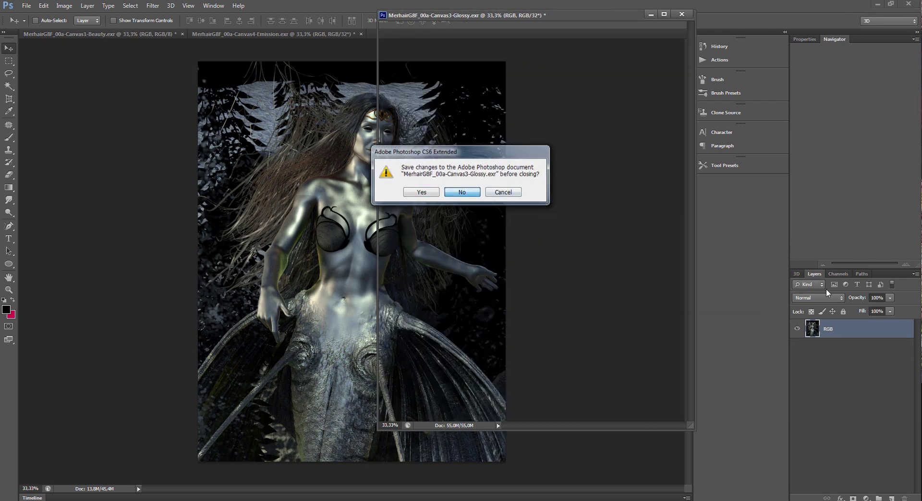
# Step: Set the glossy layer's blend mode to Screen and its opacity to 56%
pyautogui.click(825, 300)
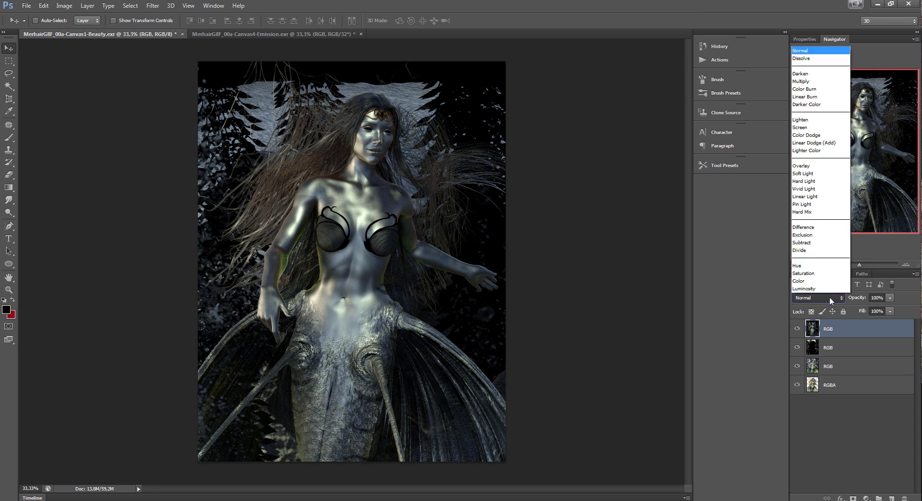
pyautogui.click(815, 127)
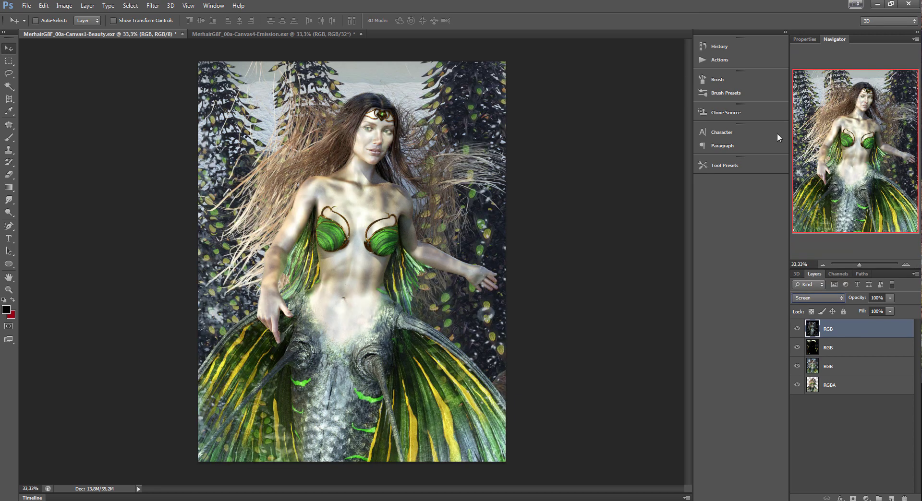
pyautogui.click(890, 299)
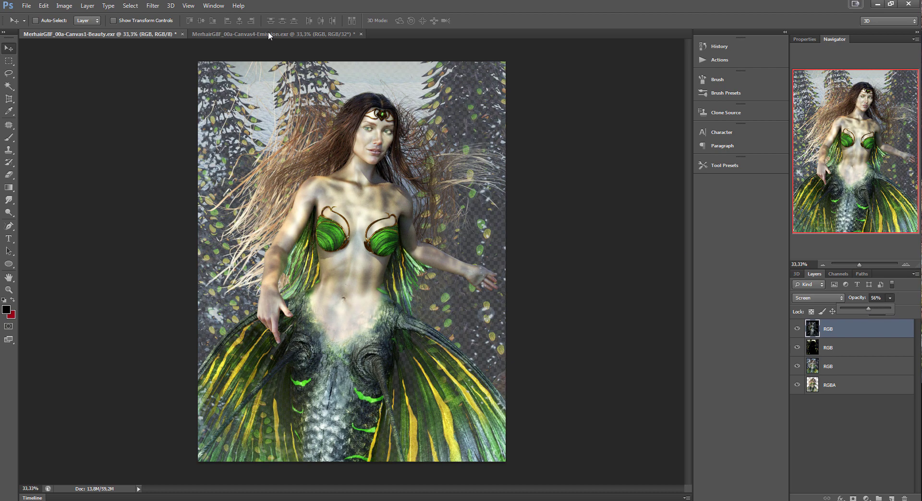
# Step: Copy the Canvas4-Emission image into the Beauty document as a top layer and close the source without saving
pyautogui.moveTo(268, 32); pyautogui.dragTo(511, 21)
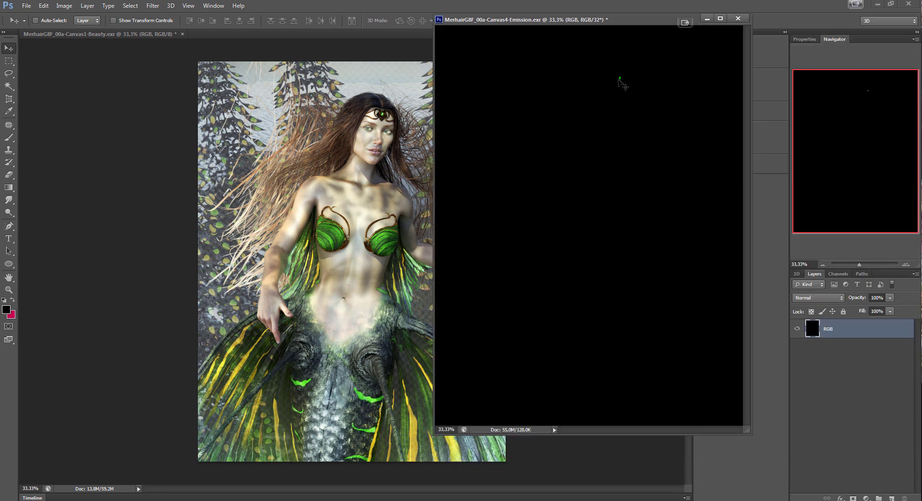
pyautogui.moveTo(611, 173); pyautogui.dragTo(390, 202)
pyautogui.click(447, 197)
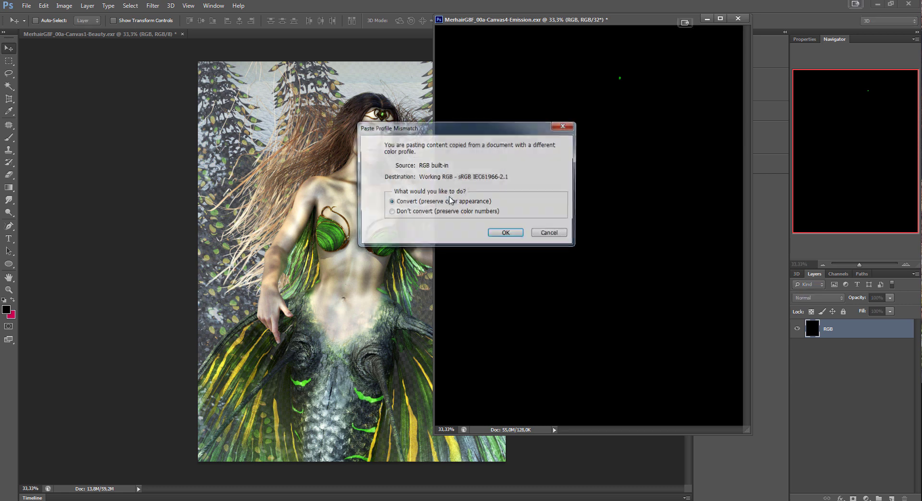
pyautogui.click(505, 235)
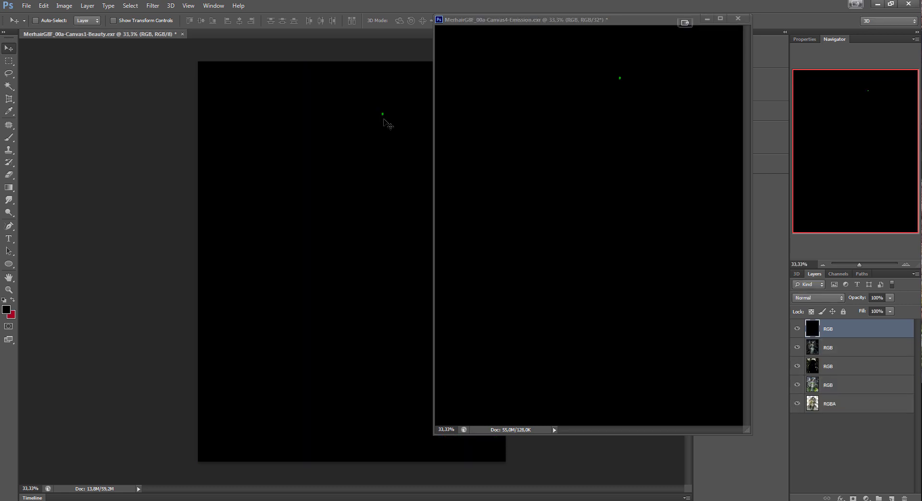
pyautogui.click(738, 19)
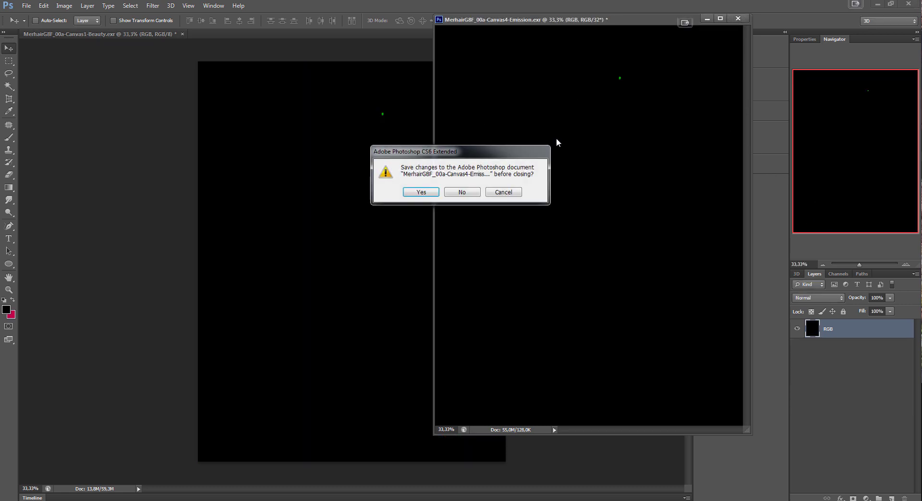
pyautogui.click(462, 192)
# Step: Set the emission layer's blend mode to Screen and check its effect by hiding and showing it
pyautogui.click(818, 298)
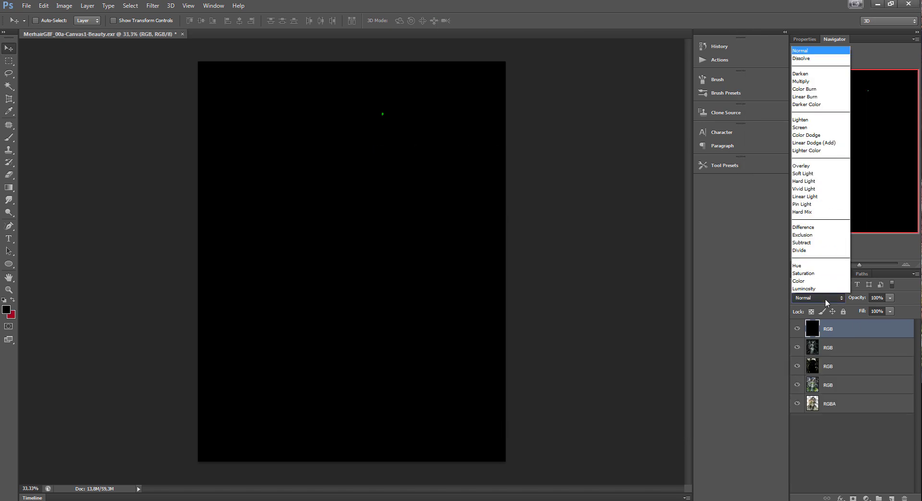
pyautogui.click(801, 128)
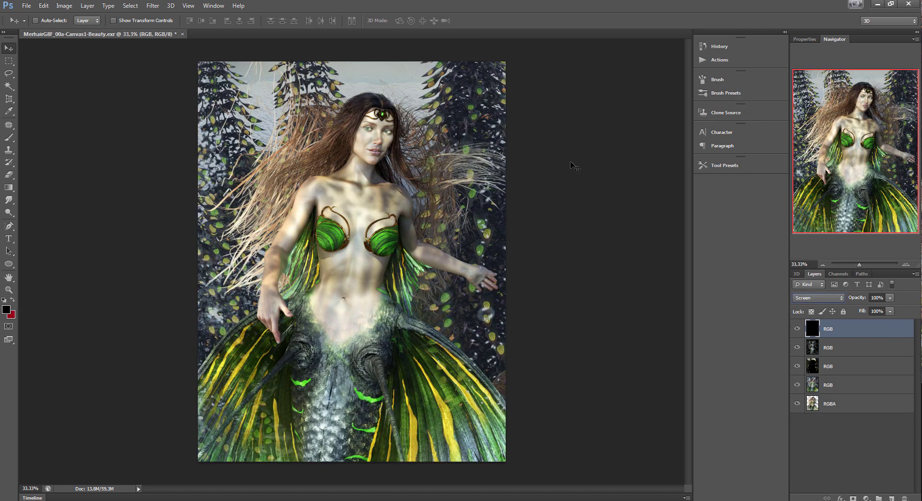
pyautogui.click(796, 330)
pyautogui.click(798, 330)
# Step: Examine the headpiece gem up close with the emission layer hidden and shown
pyautogui.click(9, 289)
pyautogui.click(382, 115)
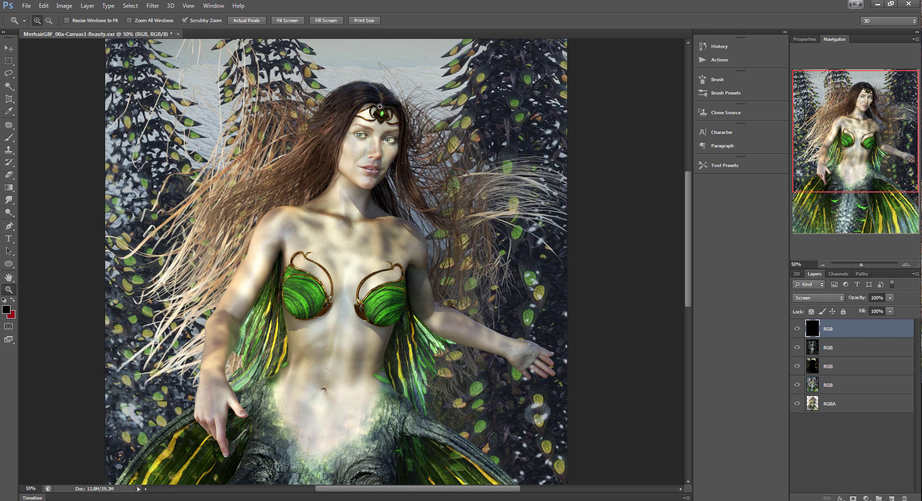
pyautogui.click(378, 106)
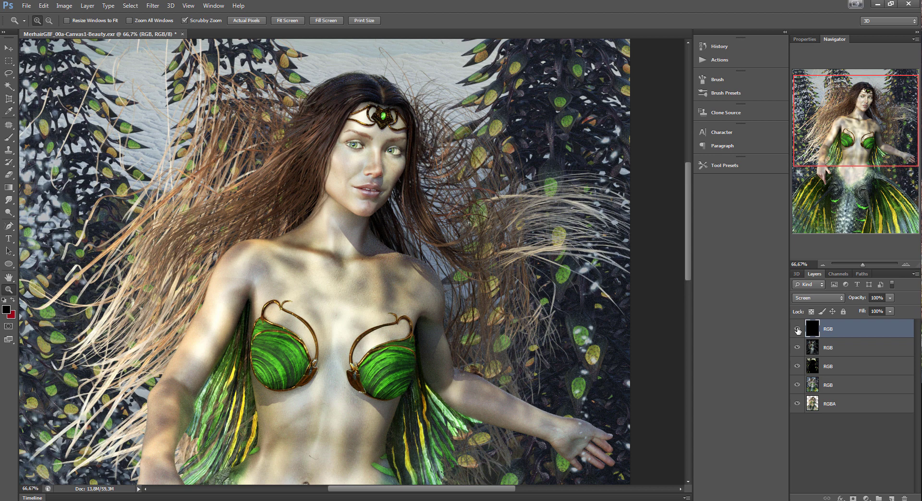
pyautogui.click(797, 330)
pyautogui.click(798, 330)
pyautogui.click(797, 331)
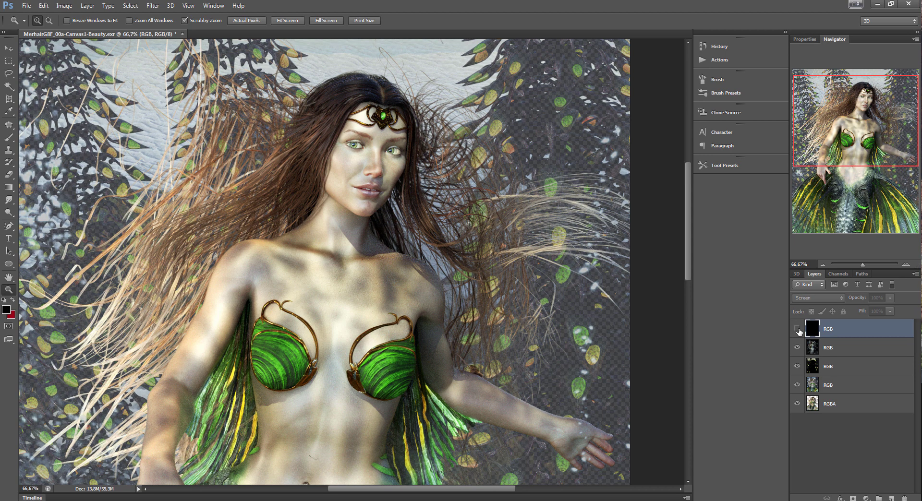
pyautogui.click(799, 331)
pyautogui.hotkey('ctrl', '-')
pyautogui.hotkey('ctrl', '-')
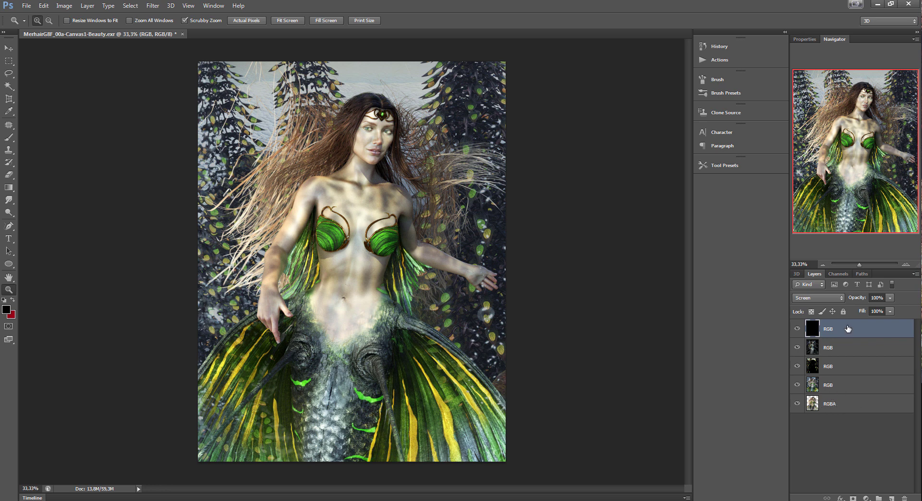
# Step: Load the RGBA layer's transparency as an inverted new selection
pyautogui.keyDown('shift'); pyautogui.click(847, 406); pyautogui.keyUp('shift')
pyautogui.click(847, 407)
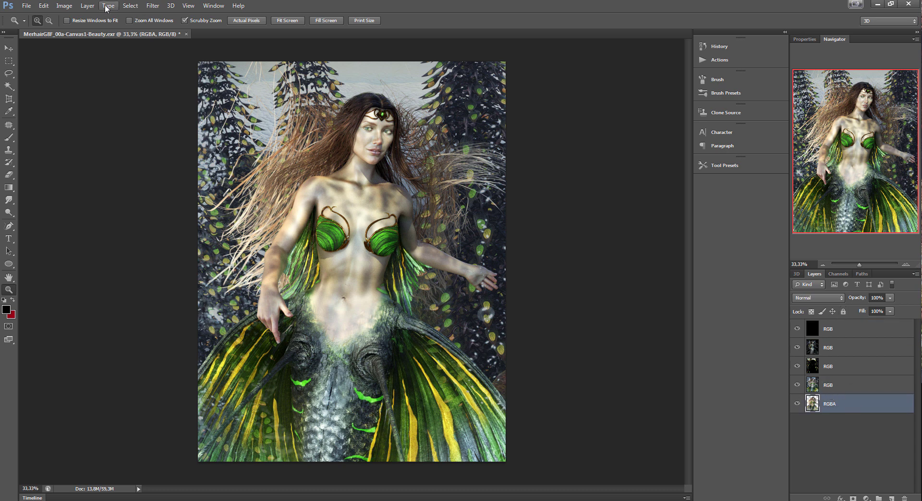
pyautogui.click(130, 5)
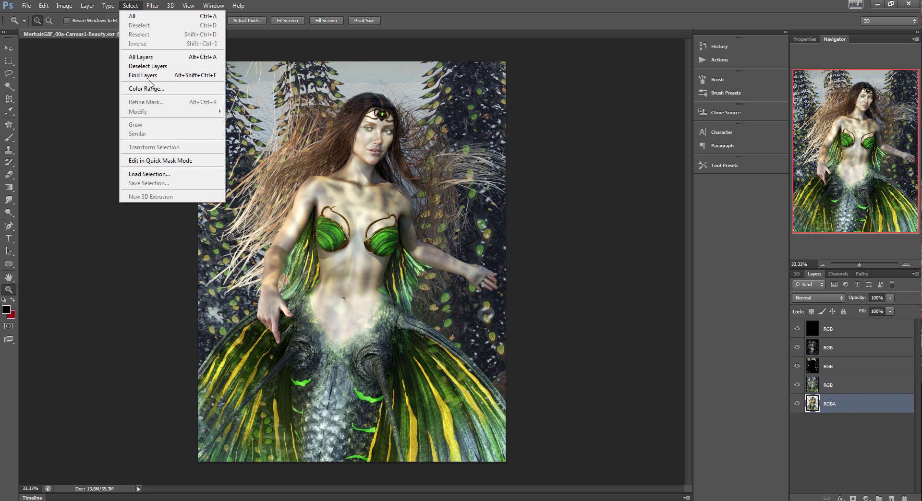
pyautogui.click(152, 175)
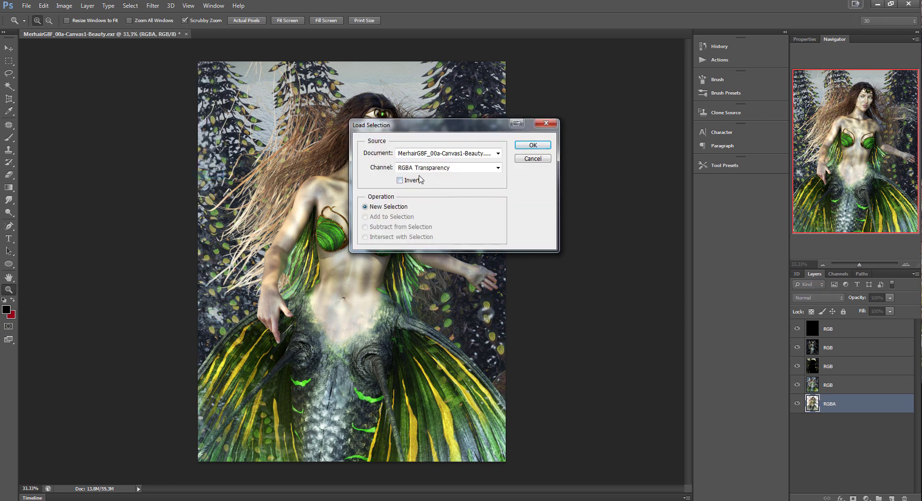
pyautogui.click(400, 180)
pyautogui.click(533, 145)
# Step: Delete the selected background from each of the four RGB layers above the RGBA layer, and deselect
pyautogui.click(862, 387)
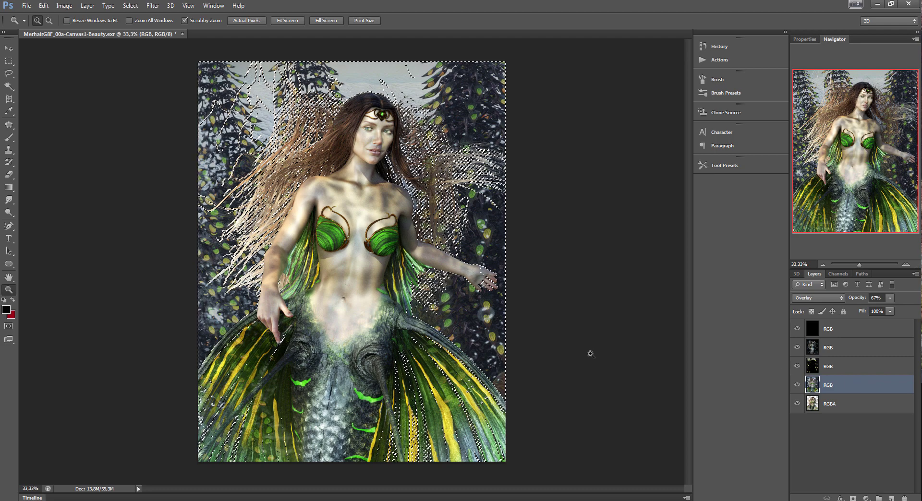
pyautogui.click(859, 366)
pyautogui.click(859, 350)
pyautogui.press('Delete')
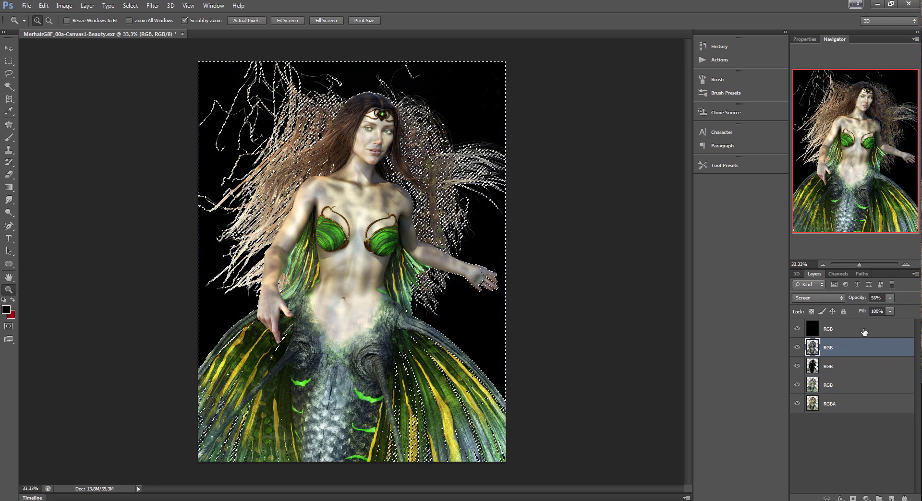
pyautogui.click(864, 332)
pyautogui.press('Delete')
pyautogui.hotkey('ctrl', 'd')
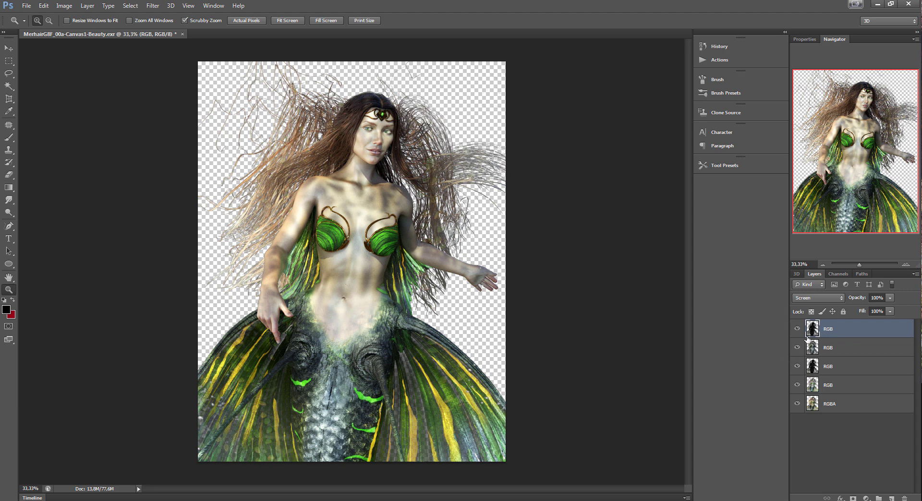
# Step: Hide and reshow the four RGB layers to compare the composite with the plain RGBA layer
pyautogui.moveTo(797, 331); pyautogui.dragTo(798, 374)
pyautogui.click(798, 386)
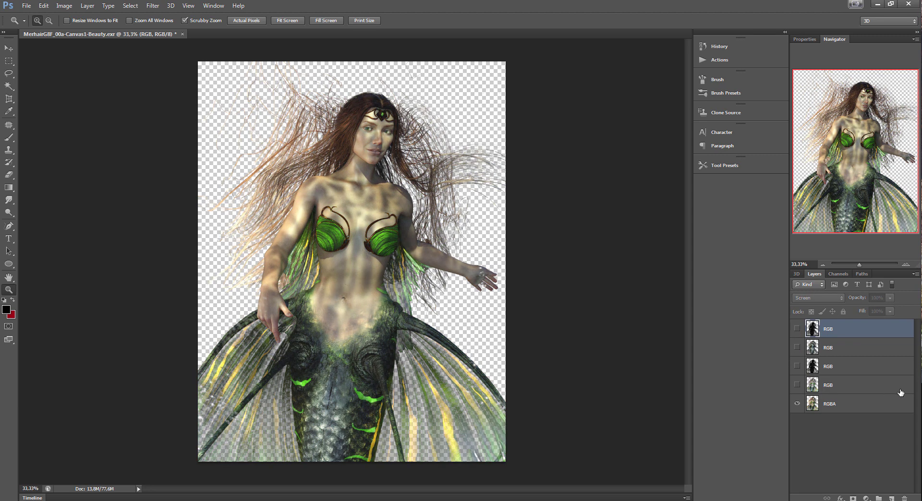
pyautogui.click(797, 385)
pyautogui.moveTo(798, 371); pyautogui.dragTo(795, 330)
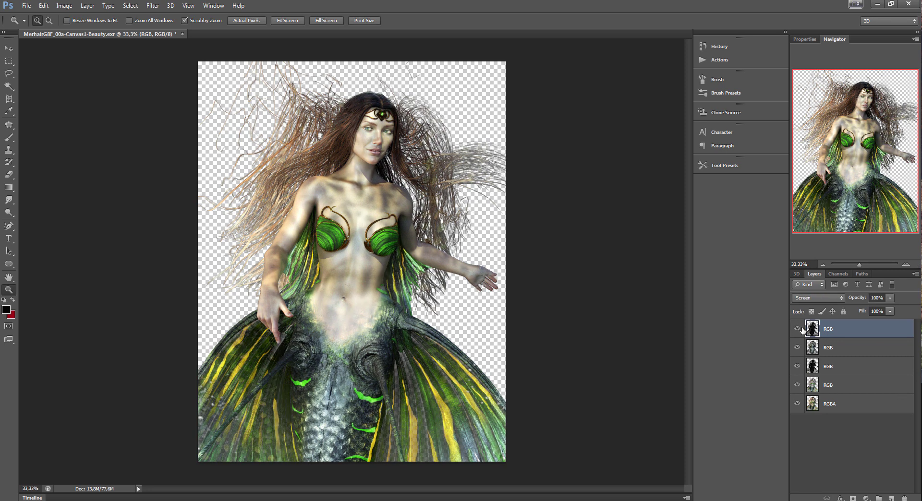
# Step: Open MerhairG8F_00a.png from the promos folder, compare it side by side with the composite, and close it
pyautogui.moveTo(165, 498)
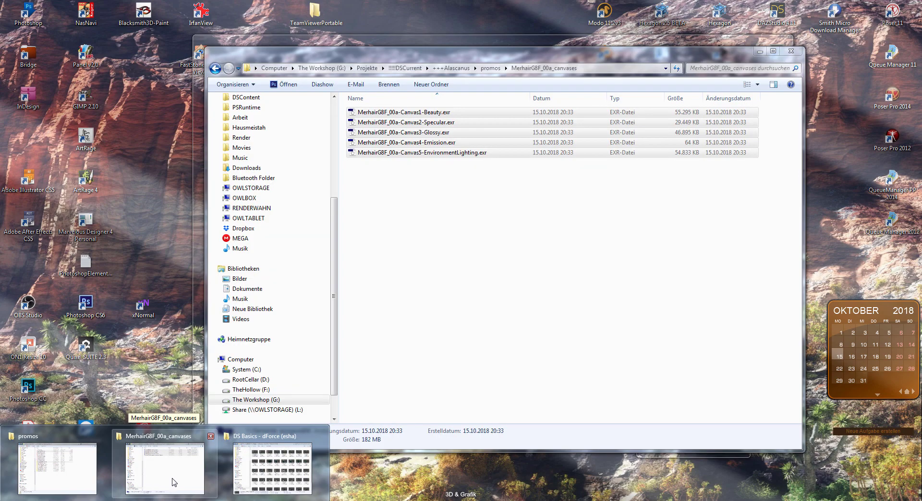
pyautogui.click(172, 480)
pyautogui.click(490, 67)
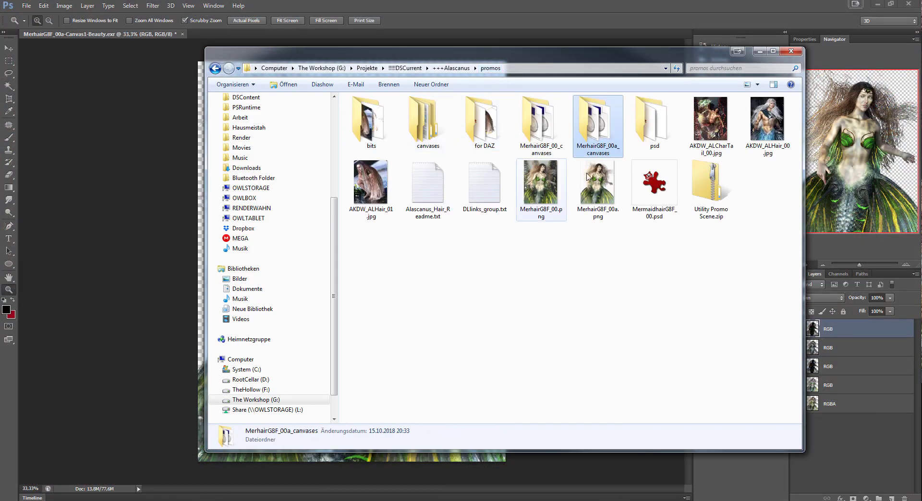
pyautogui.click(544, 187)
pyautogui.click(598, 187)
pyautogui.moveTo(598, 187); pyautogui.dragTo(6, 401)
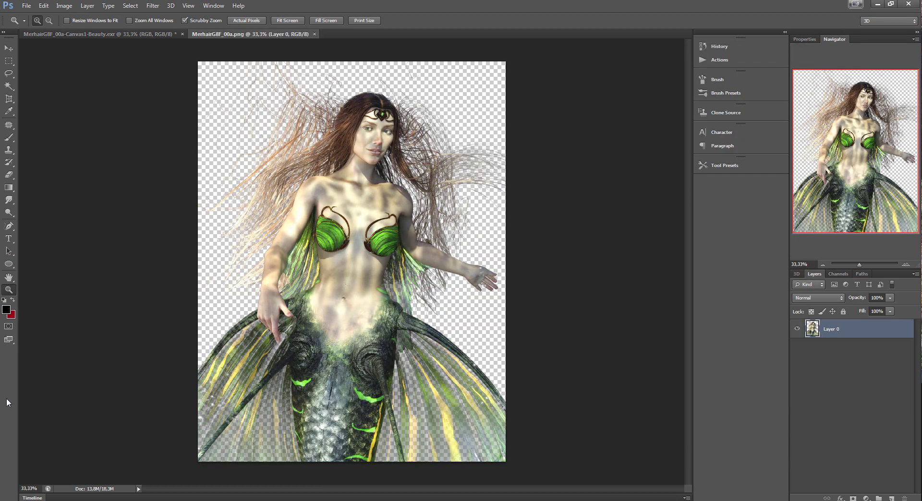
pyautogui.moveTo(251, 34); pyautogui.dragTo(578, 20)
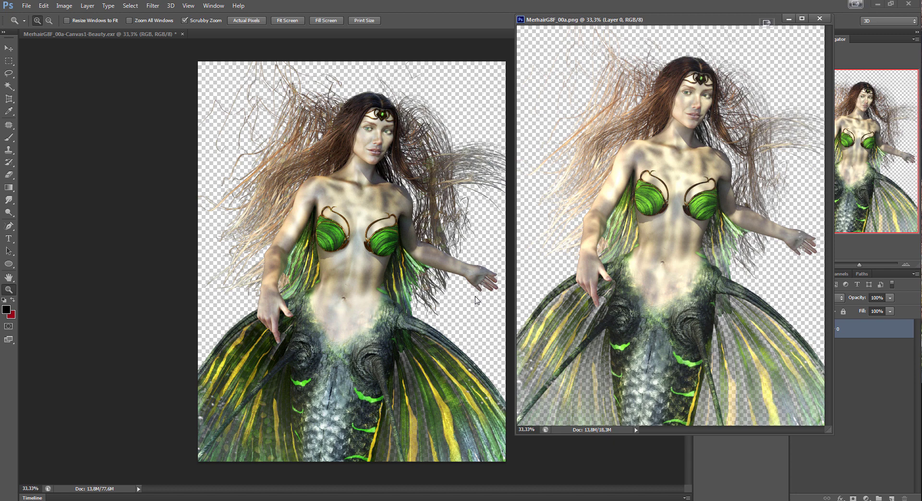
pyautogui.click(820, 18)
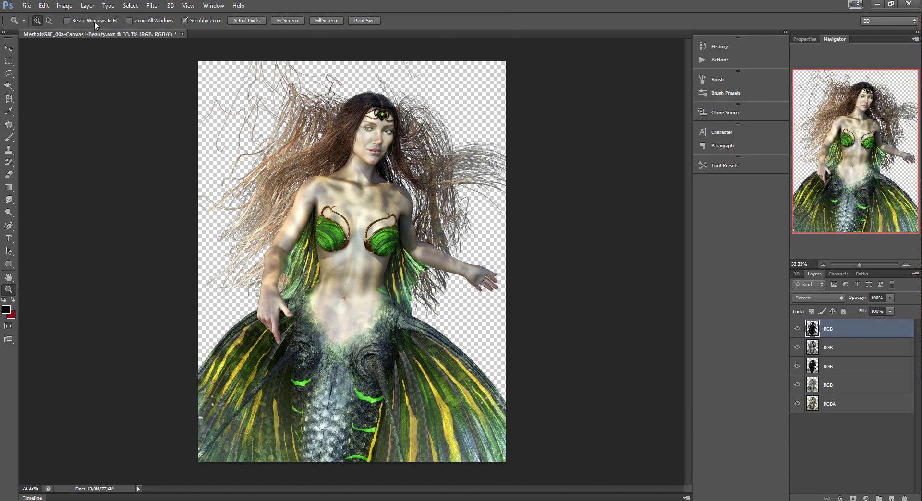
# Step: Save the layered composite in the promos folder as MerhairG8F_00a-Canvas1-Beauty.psd in Photoshop format, and close the document
pyautogui.click(26, 6)
pyautogui.click(57, 121)
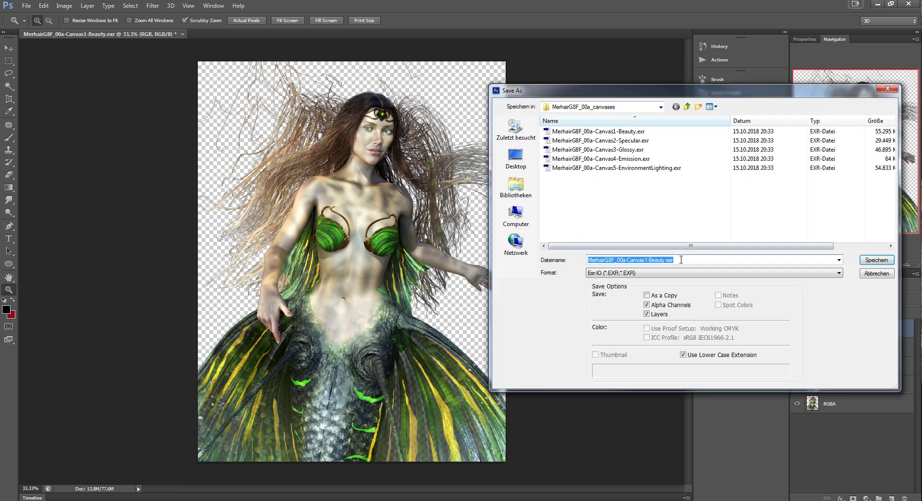
pyautogui.click(687, 106)
pyautogui.click(693, 273)
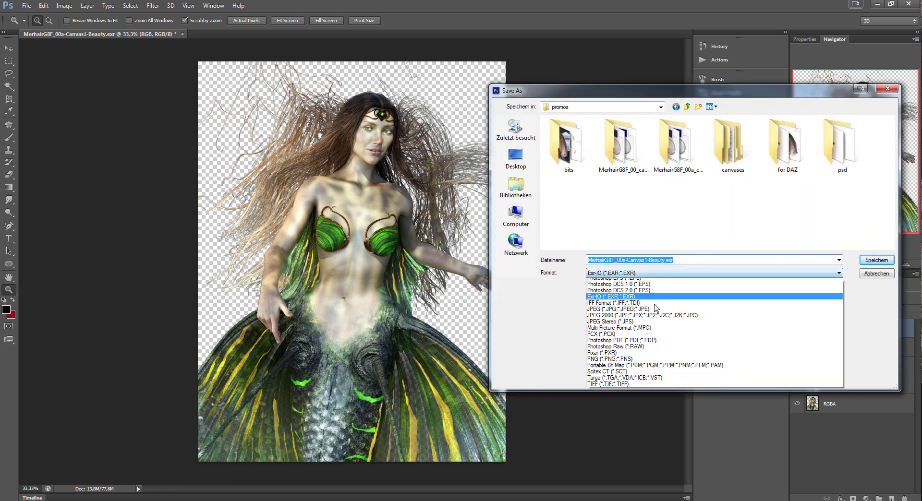
pyautogui.click(617, 282)
pyautogui.click(877, 260)
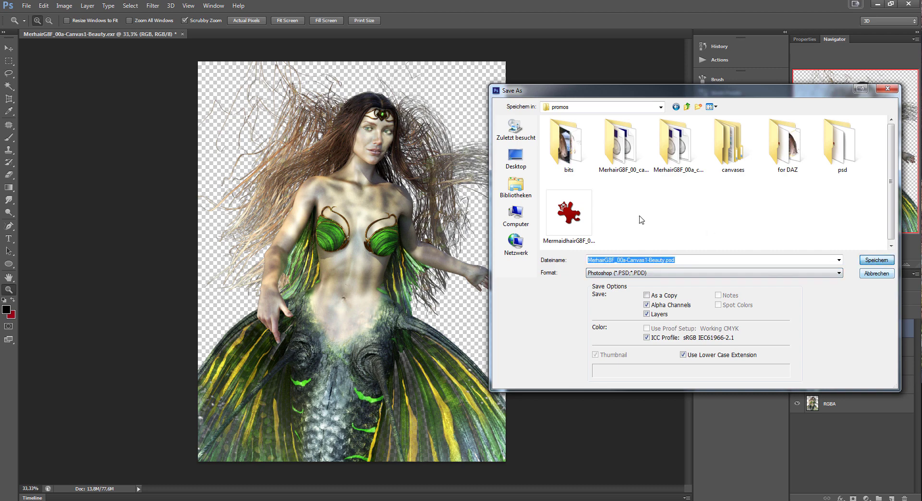
pyautogui.click(400, 219)
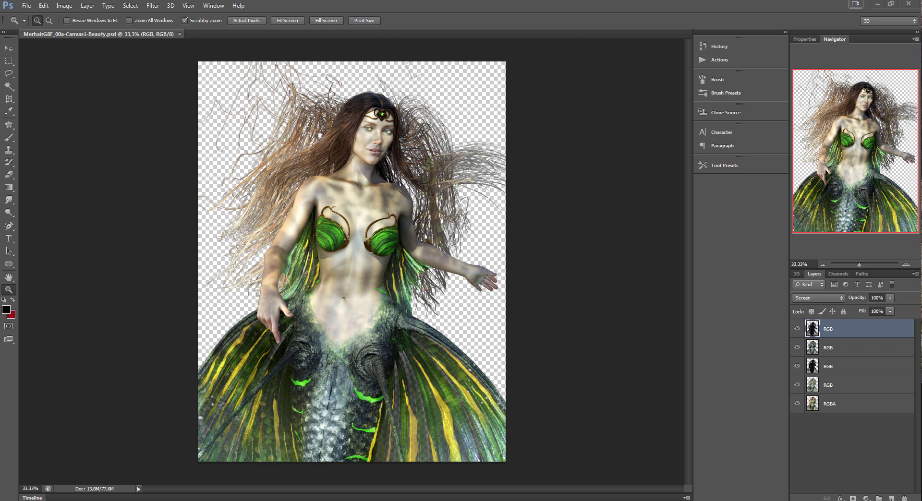
pyautogui.click(180, 34)
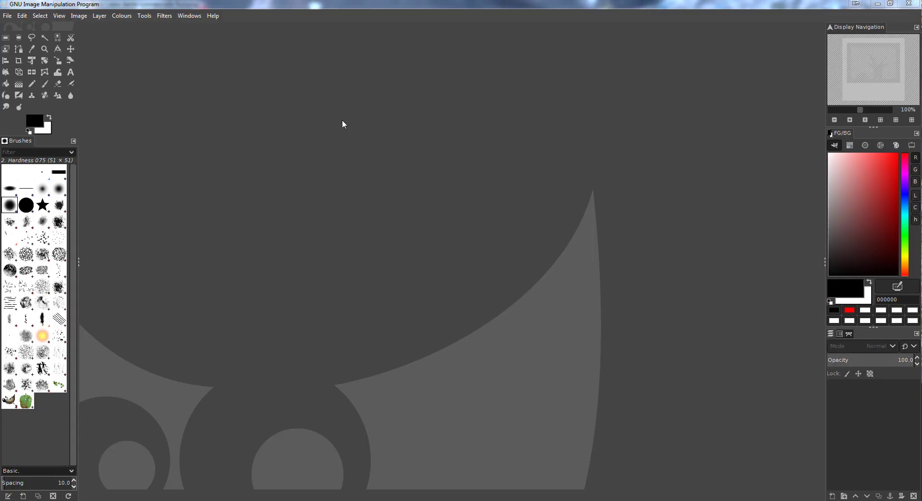
# Step: Switch to GIMP and check its Single-Window Mode option and version information
pyautogui.click(188, 16)
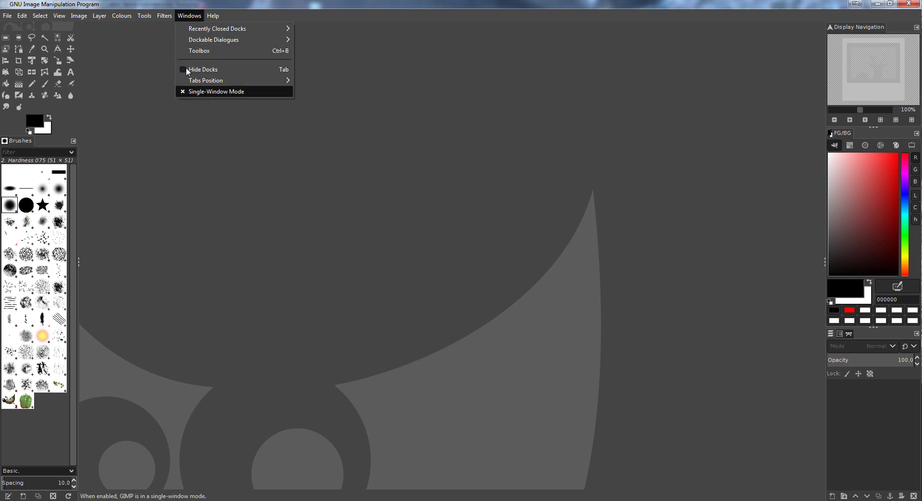
pyautogui.click(215, 17)
pyautogui.click(213, 16)
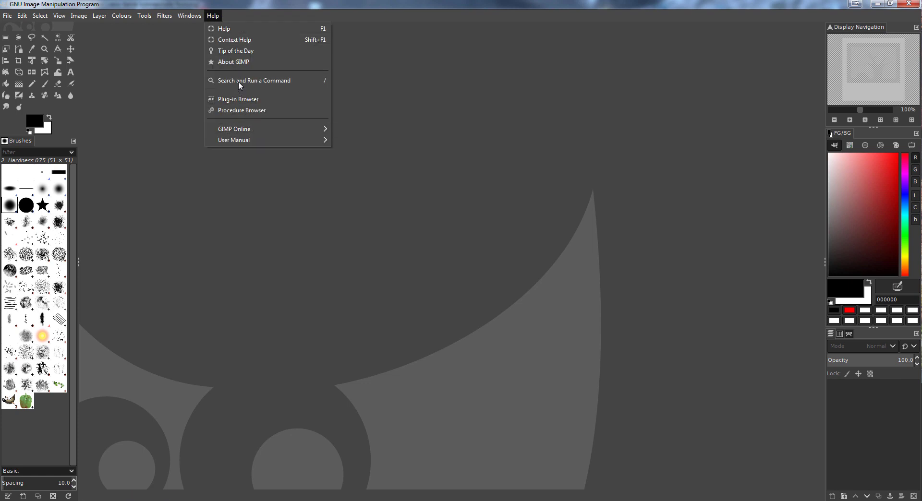
pyautogui.click(240, 62)
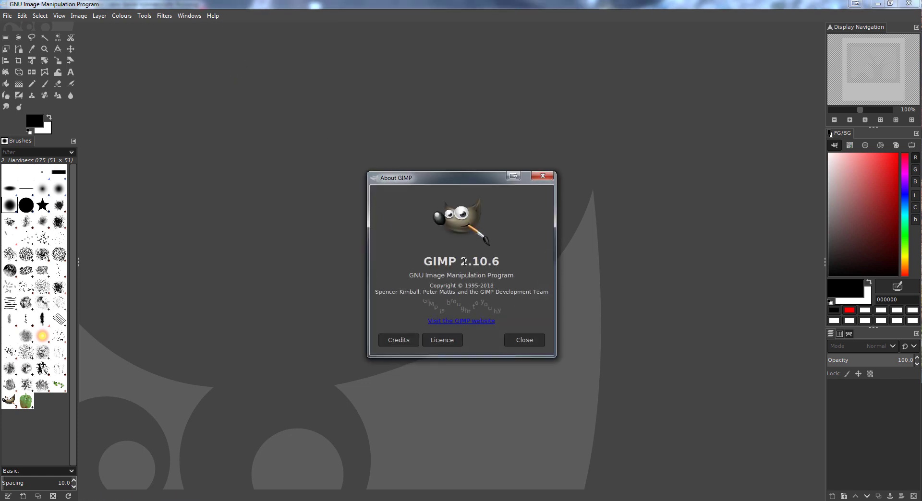
pyautogui.click(544, 177)
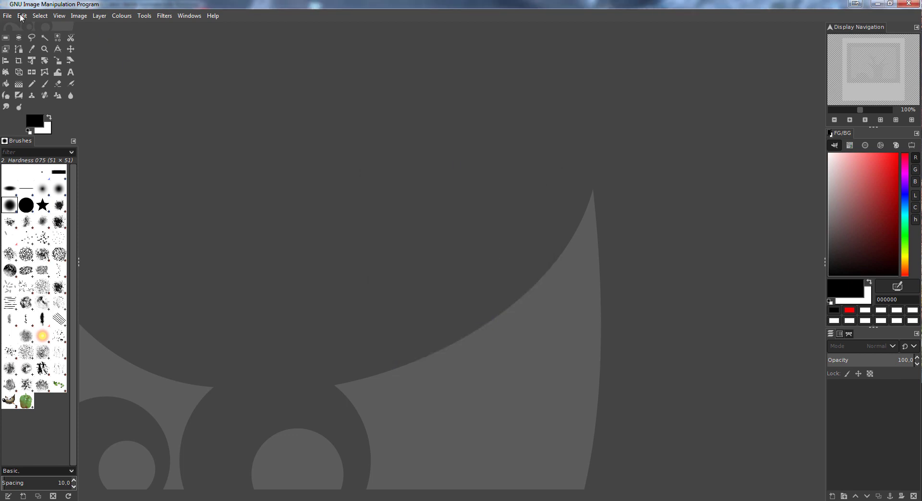
# Step: Open MerhairG8F_00a-Canvas1-Beauty.exr and MerhairG8F_00a-Canvas2-Specular.exr from the MerhairG8F_00a_canvases folder inside promos on The Workshop (G:)
pyautogui.click(8, 18)
pyautogui.click(20, 56)
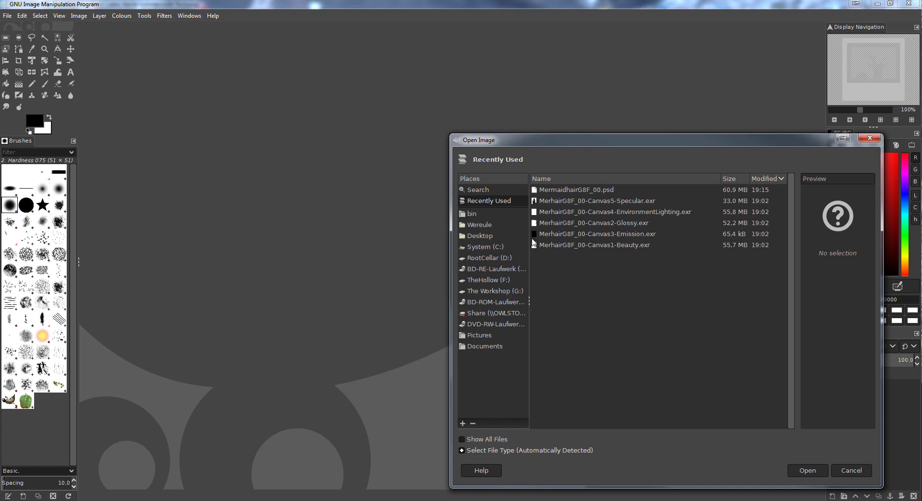
pyautogui.click(510, 291)
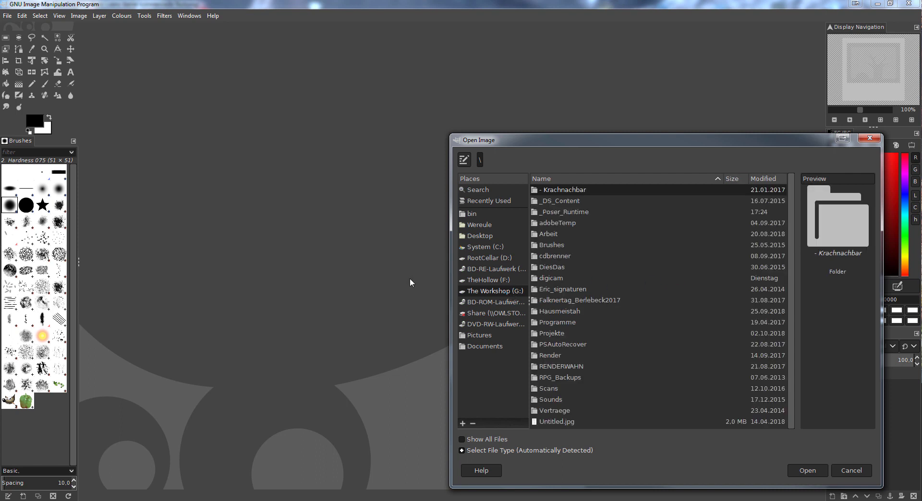
pyautogui.doubleClick(551, 333)
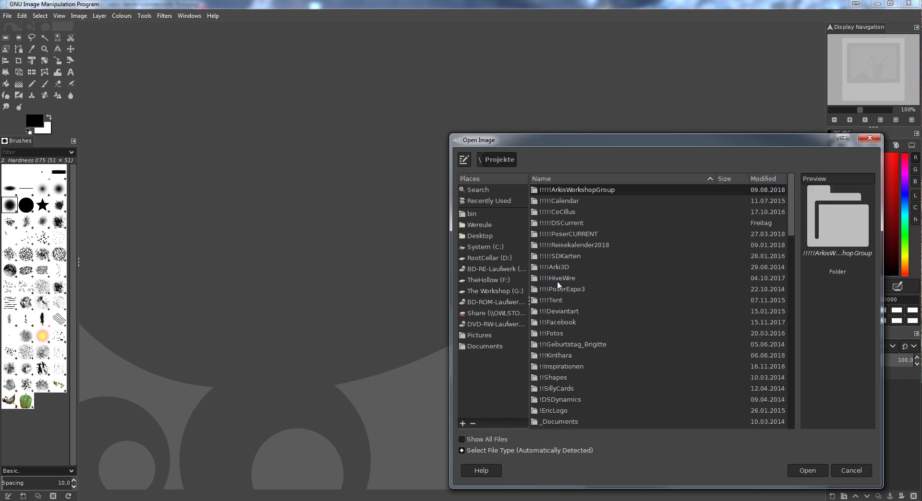
pyautogui.doubleClick(568, 225)
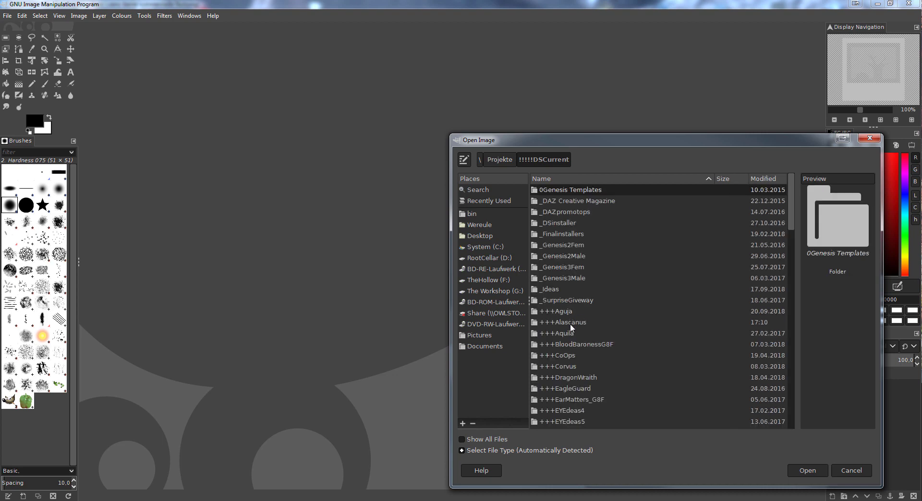
pyautogui.doubleClick(572, 327)
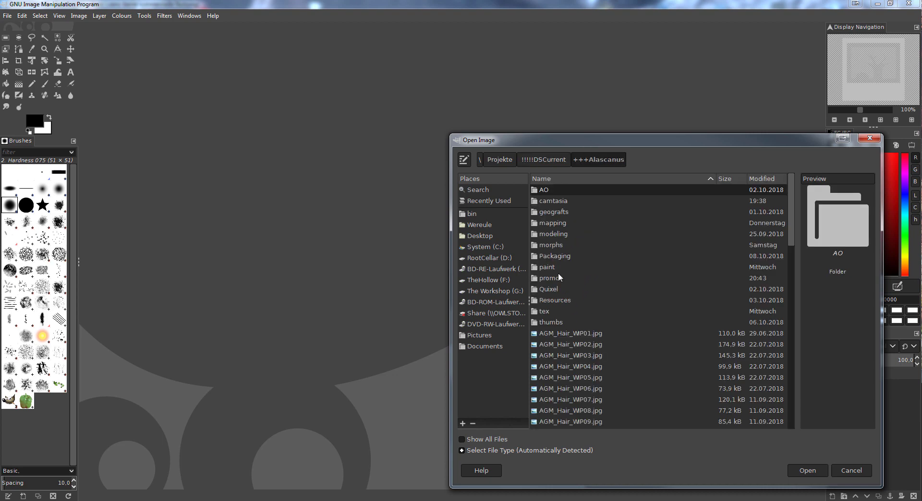
pyautogui.doubleClick(547, 278)
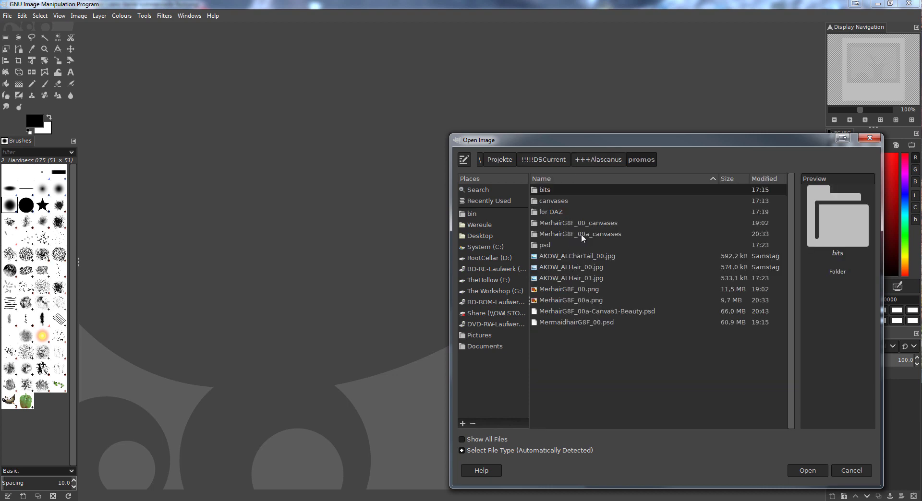
pyautogui.doubleClick(582, 235)
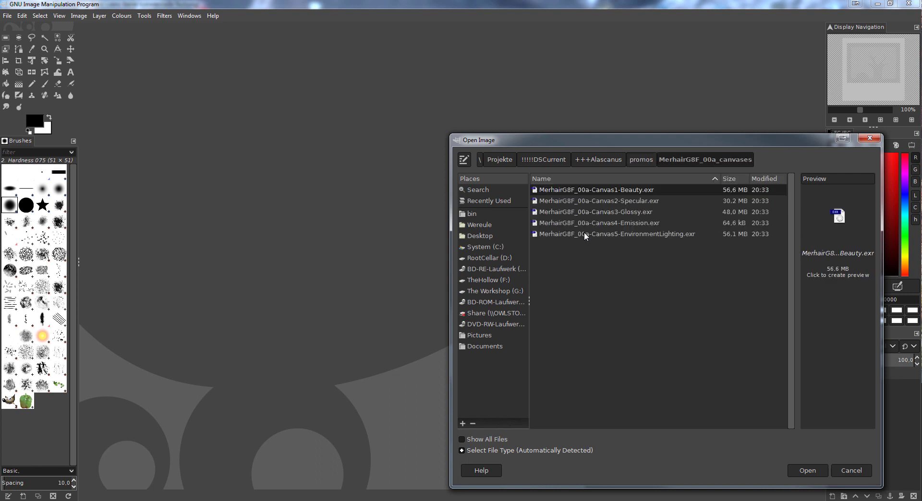
pyautogui.keyDown('ctrl'); pyautogui.click(652, 202); pyautogui.keyUp('ctrl')
pyautogui.click(816, 471)
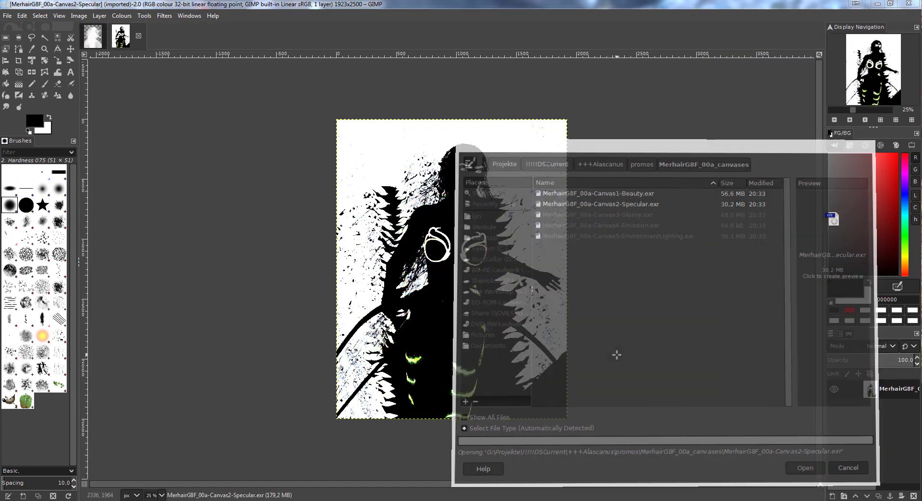
# Step: Zoom the Canvas2-Specular and Canvas1-Beauty images so that each one fits completely in the window
pyautogui.click(60, 16)
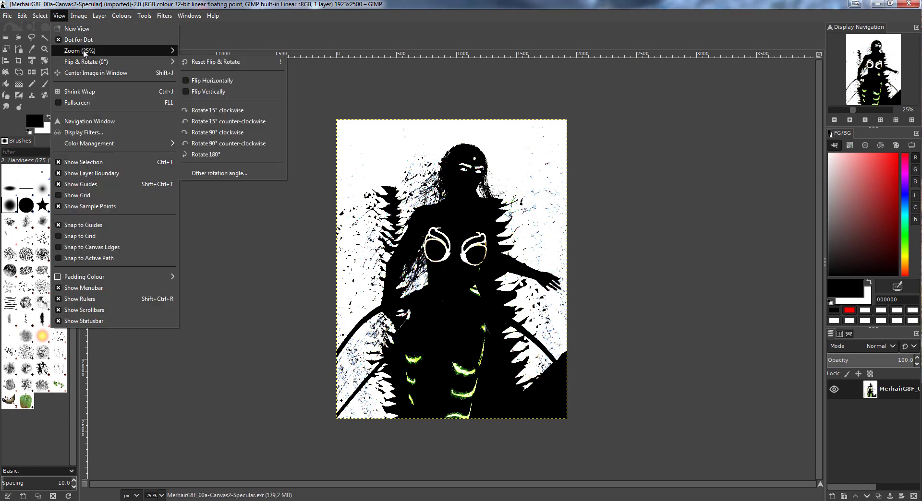
pyautogui.moveTo(102, 50)
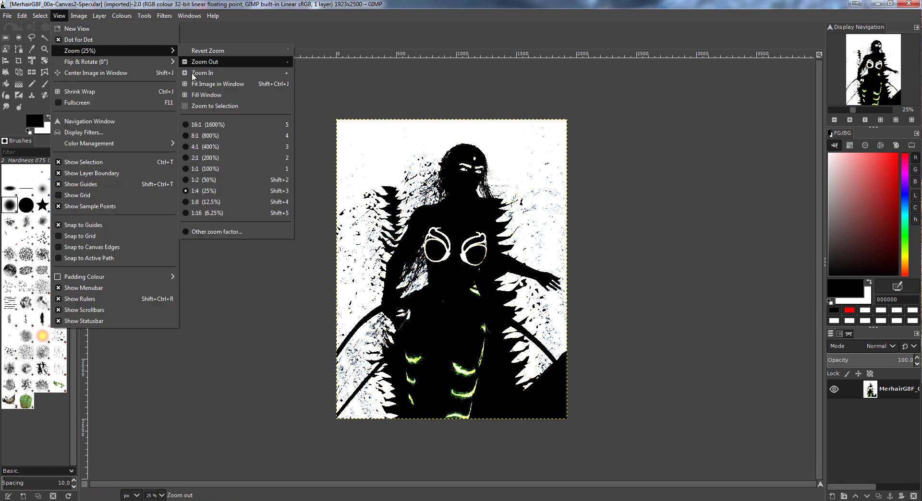
pyautogui.click(226, 84)
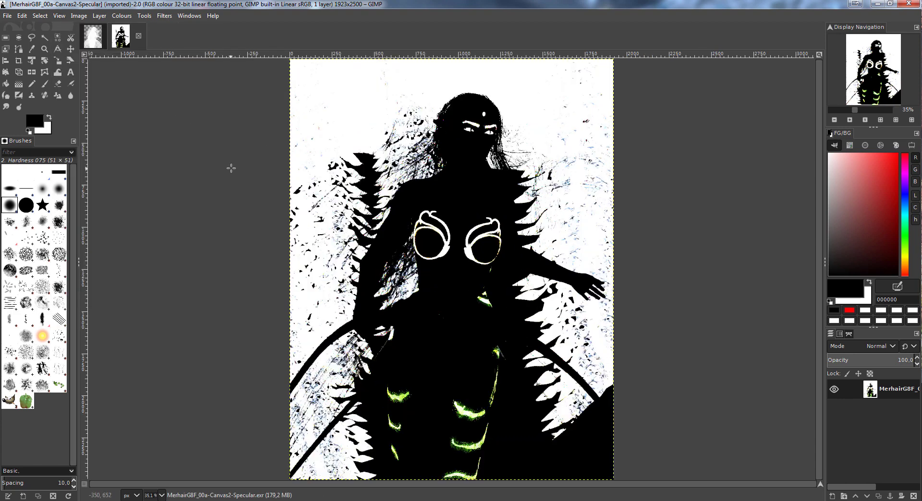
pyautogui.click(94, 39)
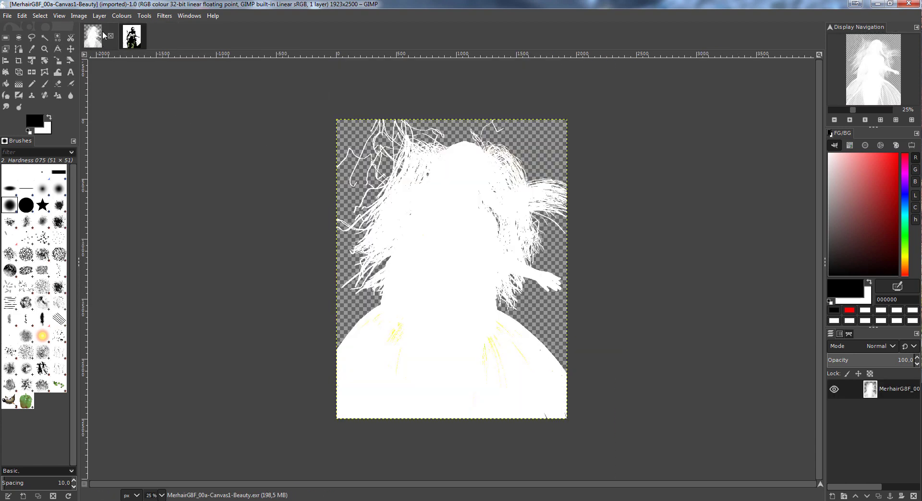
pyautogui.click(77, 16)
pyautogui.click(77, 16)
pyautogui.click(59, 16)
pyautogui.moveTo(85, 63)
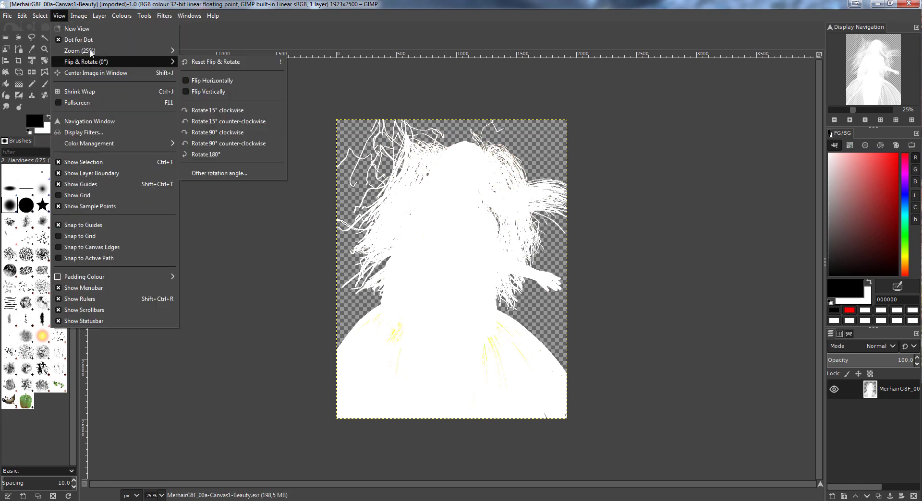
pyautogui.moveTo(133, 50)
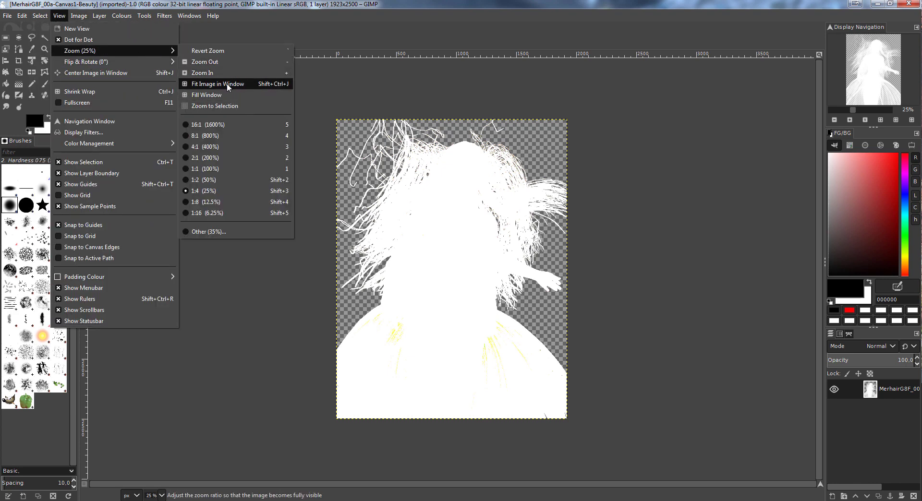
pyautogui.click(226, 84)
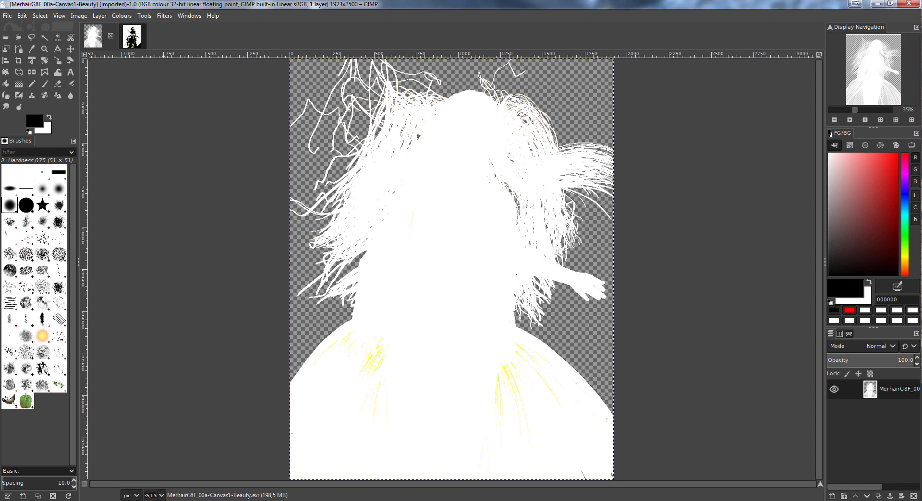
# Step: Lower the exposure of the Canvas1-Beauty image to about -13,953, keeping the black level at 0,000
pyautogui.click(121, 15)
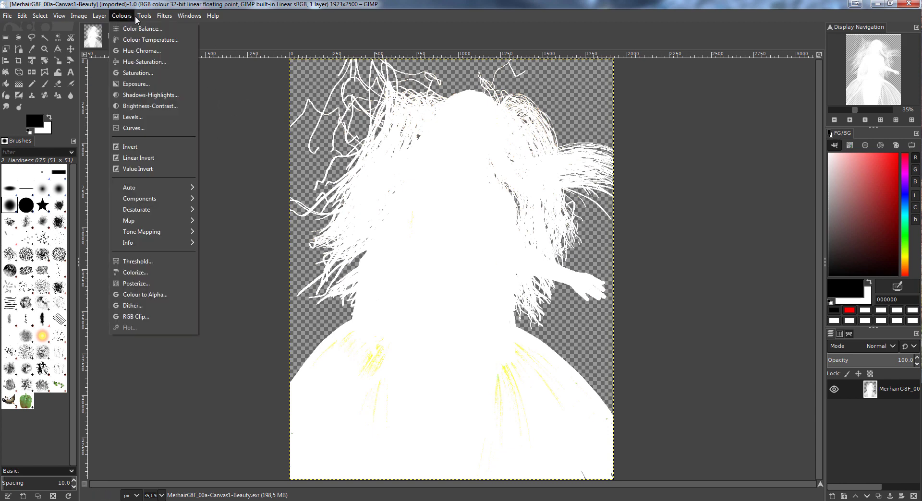
pyautogui.click(137, 84)
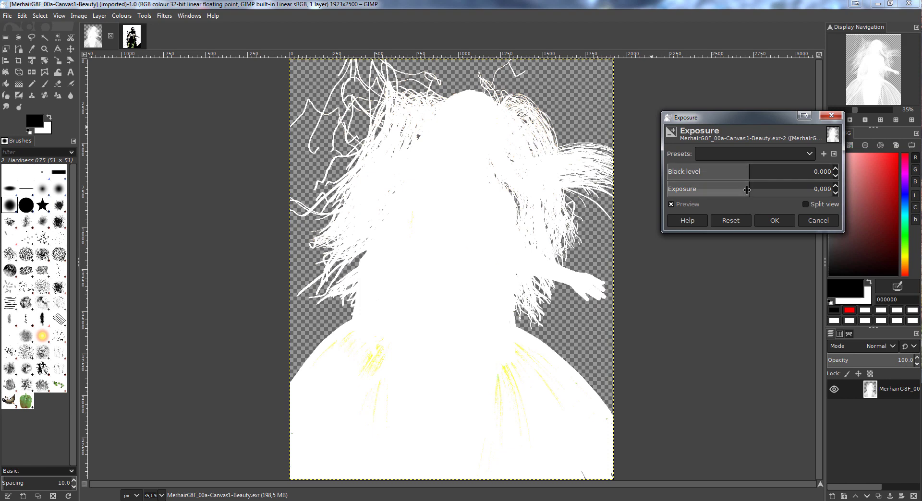
pyautogui.moveTo(750, 192); pyautogui.dragTo(670, 190)
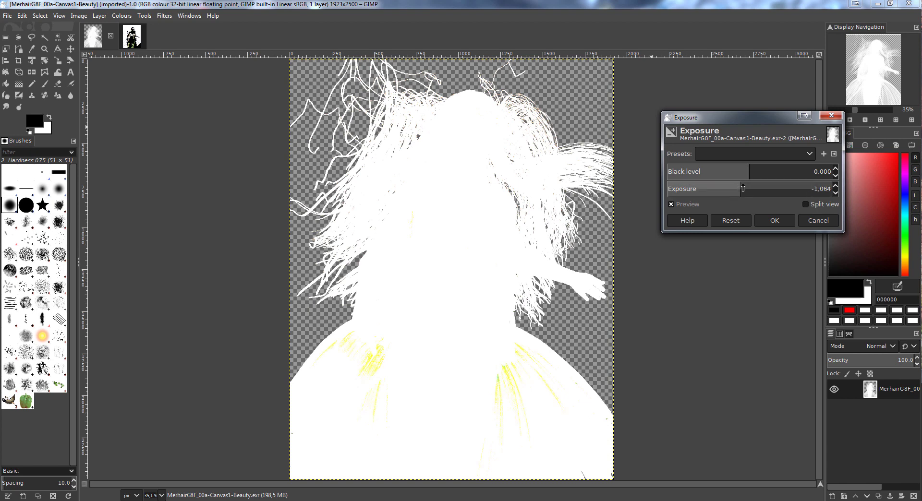
pyautogui.moveTo(743, 188); pyautogui.dragTo(187, 167)
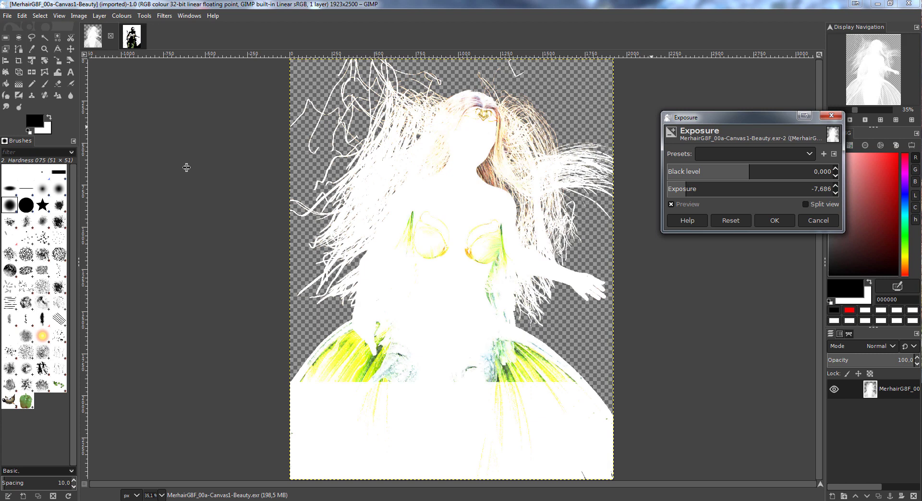
pyautogui.moveTo(684, 190); pyautogui.dragTo(636, 192)
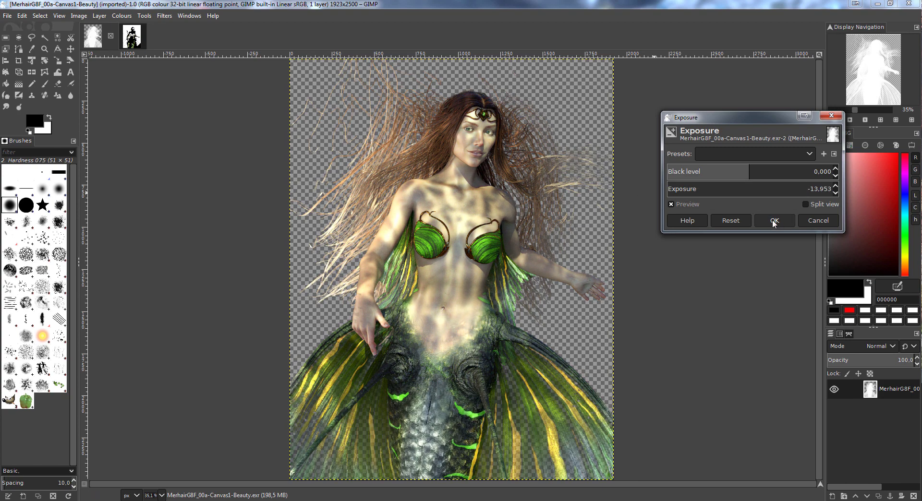
pyautogui.click(774, 221)
# Step: Lower the exposure of the Canvas2-Specular image to about -10,930, keeping the black level at 0,000
pyautogui.click(132, 39)
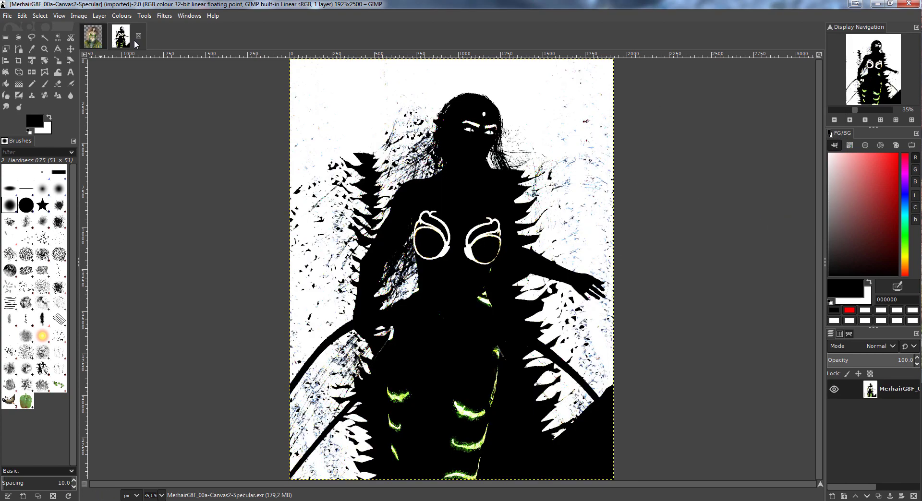
pyautogui.click(121, 16)
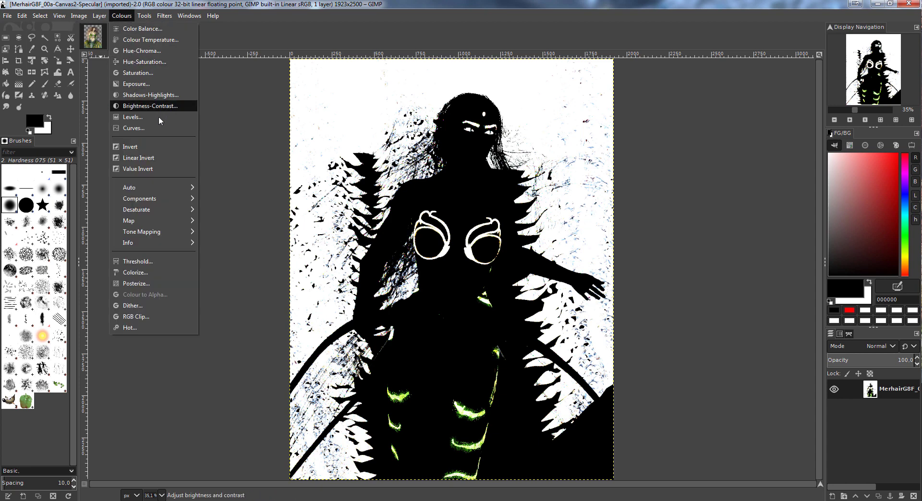
pyautogui.click(160, 85)
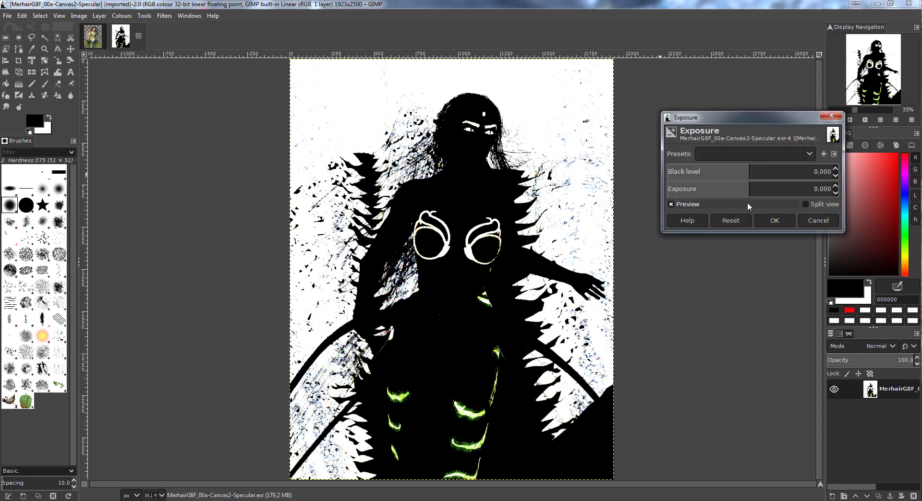
pyautogui.moveTo(749, 190); pyautogui.dragTo(195, 166)
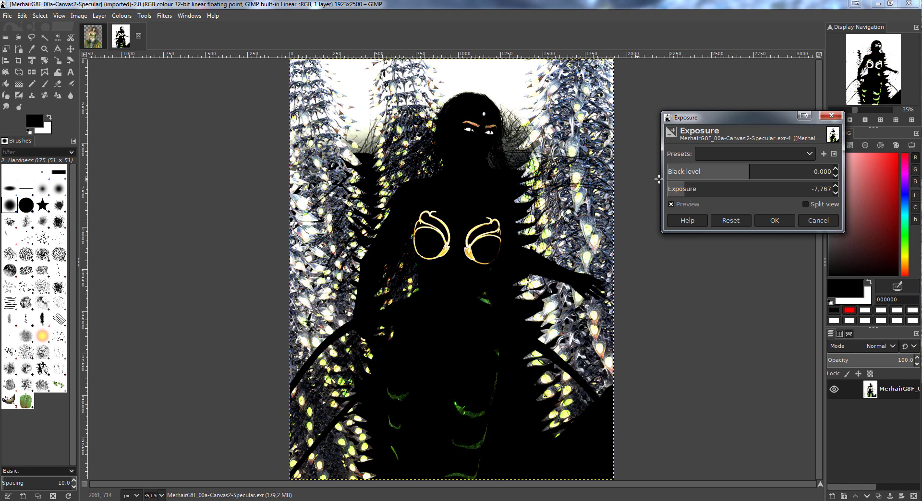
pyautogui.click(684, 190)
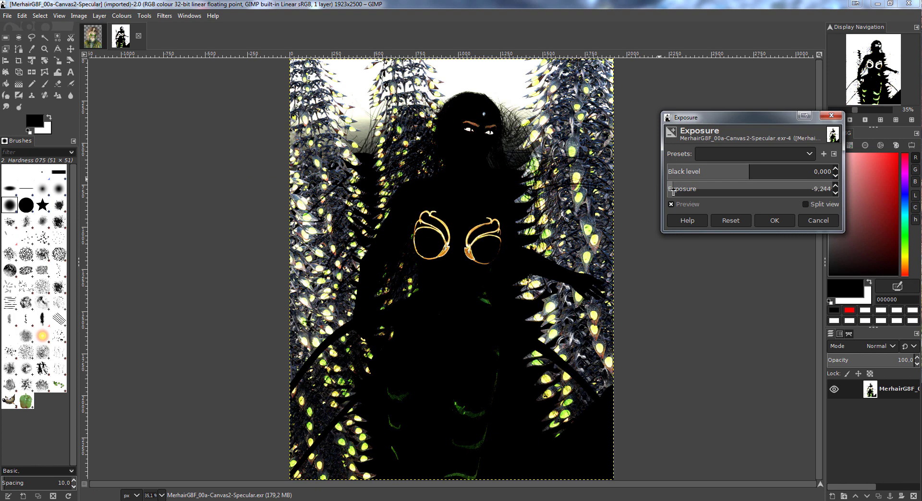
pyautogui.click(671, 192)
pyautogui.moveTo(671, 192); pyautogui.dragTo(658, 192)
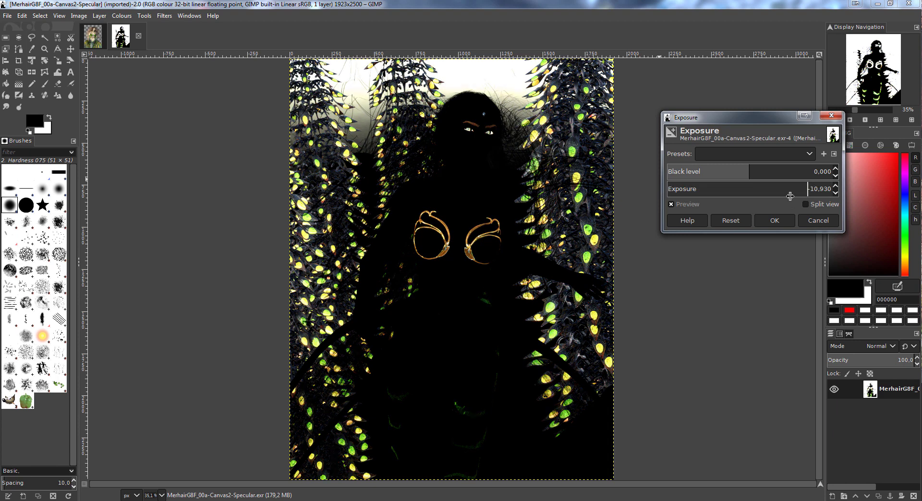
pyautogui.click(774, 220)
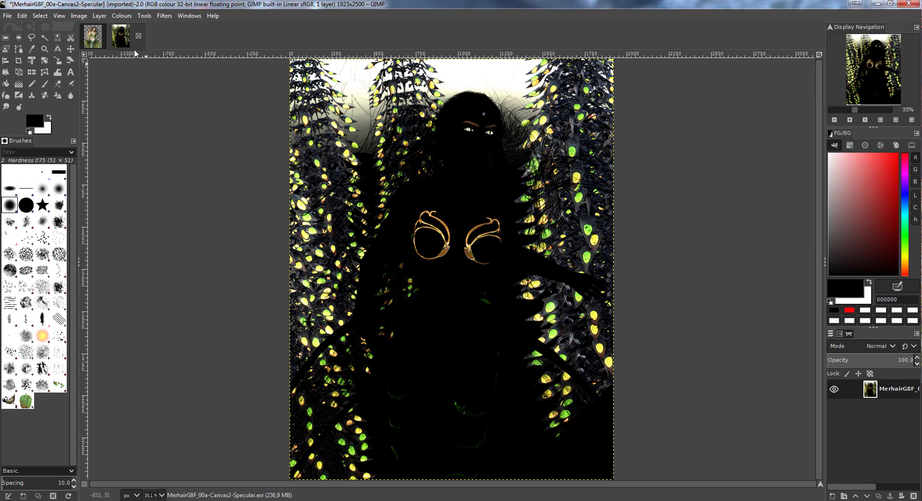
# Step: Convert the Canvas1-Beauty image to 8-bit integer precision with perceptual gamma (sRGB) and no dithering
pyautogui.click(94, 36)
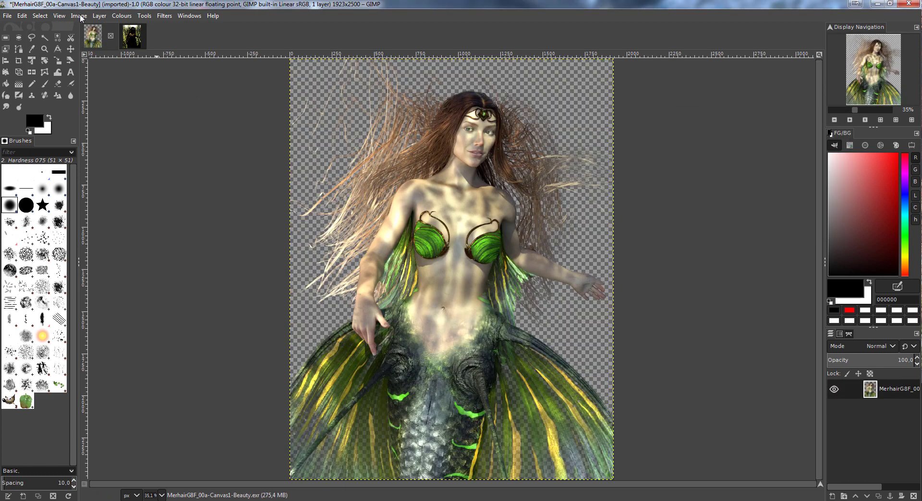
pyautogui.click(79, 16)
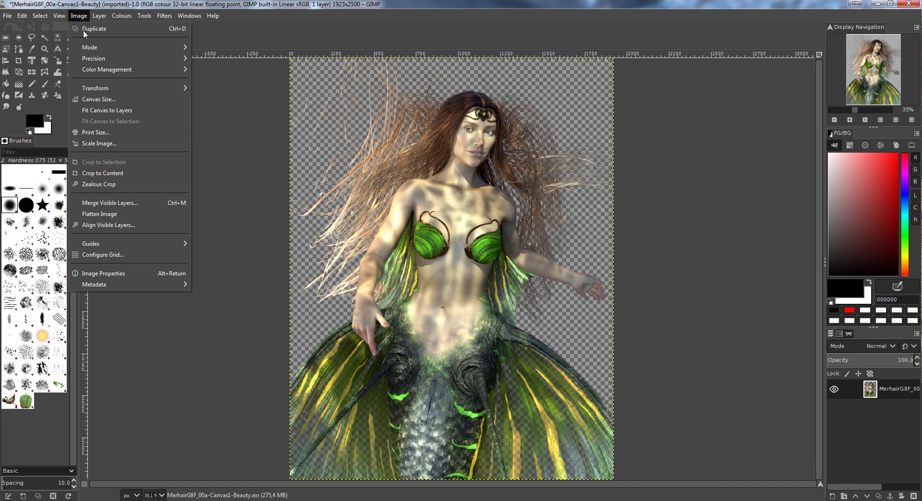
pyautogui.moveTo(96, 49)
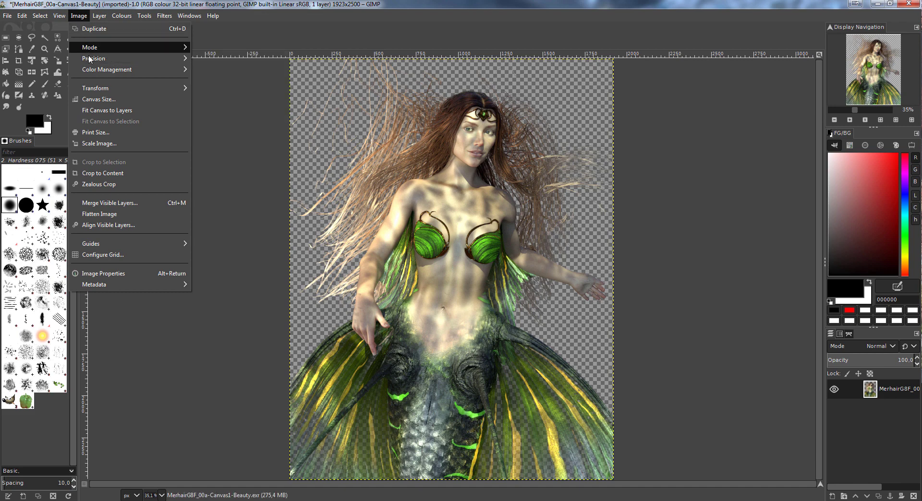
pyautogui.click(200, 59)
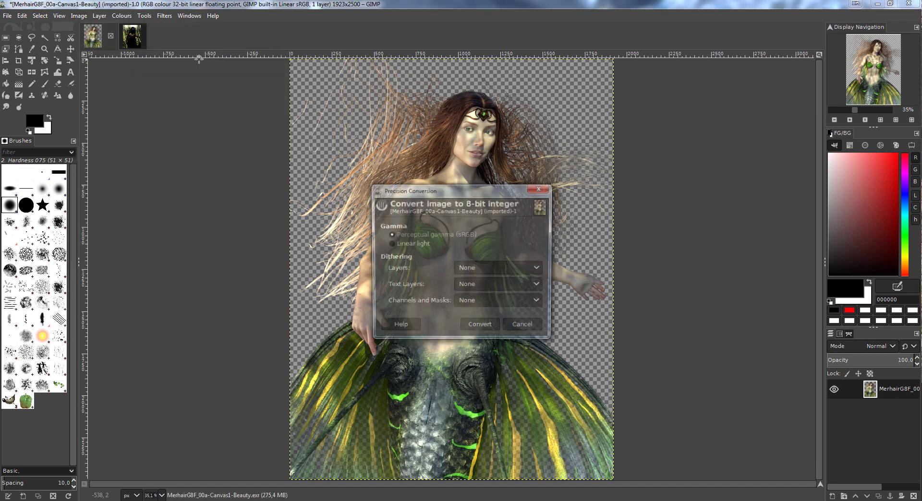
pyautogui.click(482, 327)
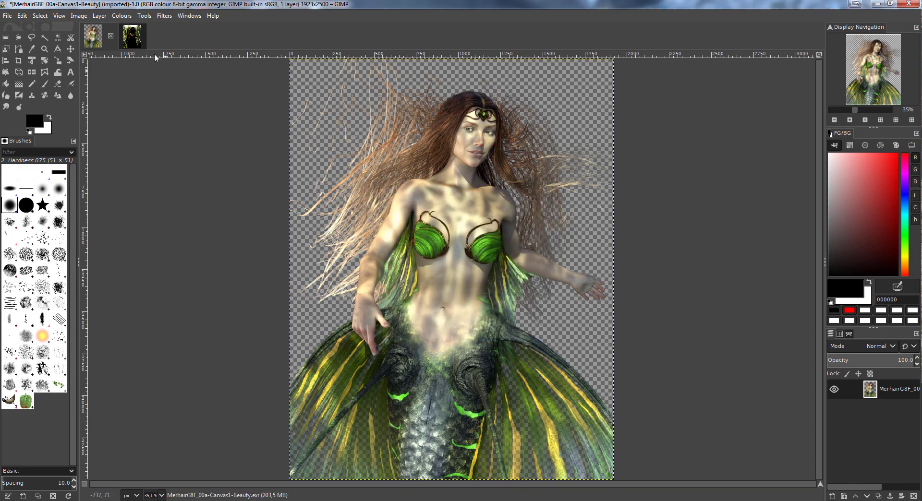
# Step: Convert the Canvas2-Specular image to 8-bit integer precision with perceptual gamma
pyautogui.click(137, 41)
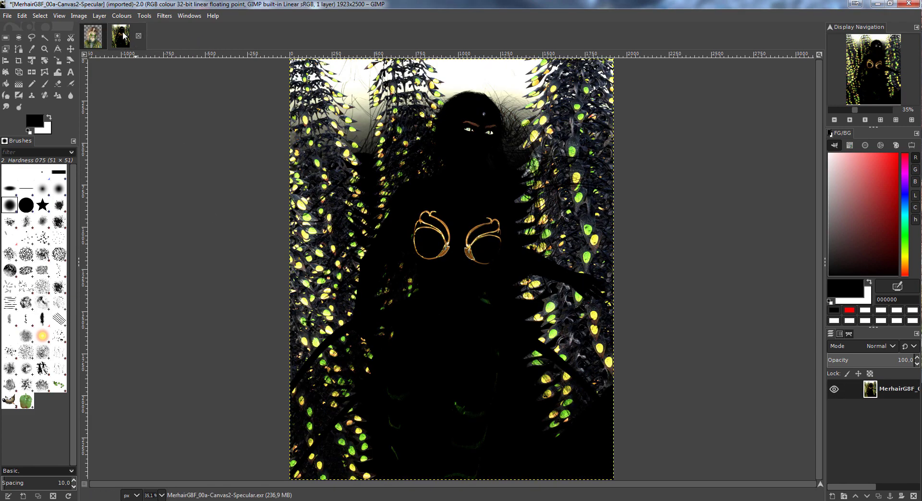
pyautogui.click(99, 16)
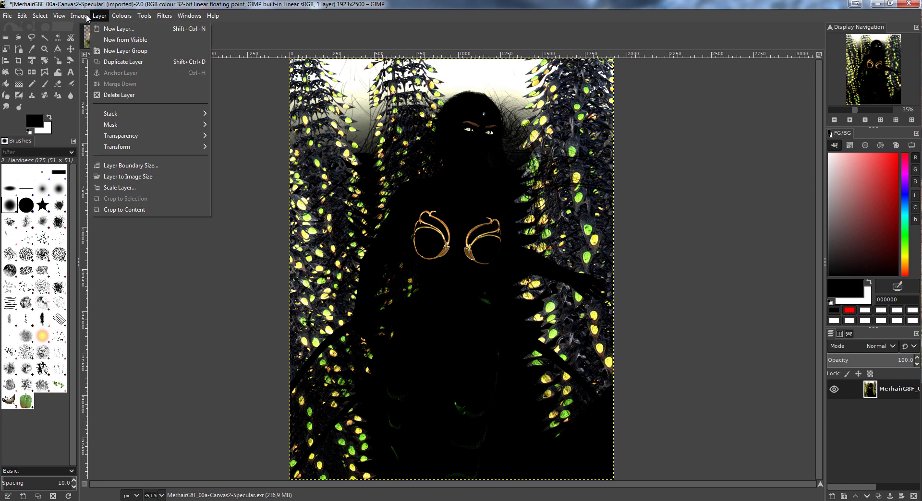
pyautogui.moveTo(91, 59)
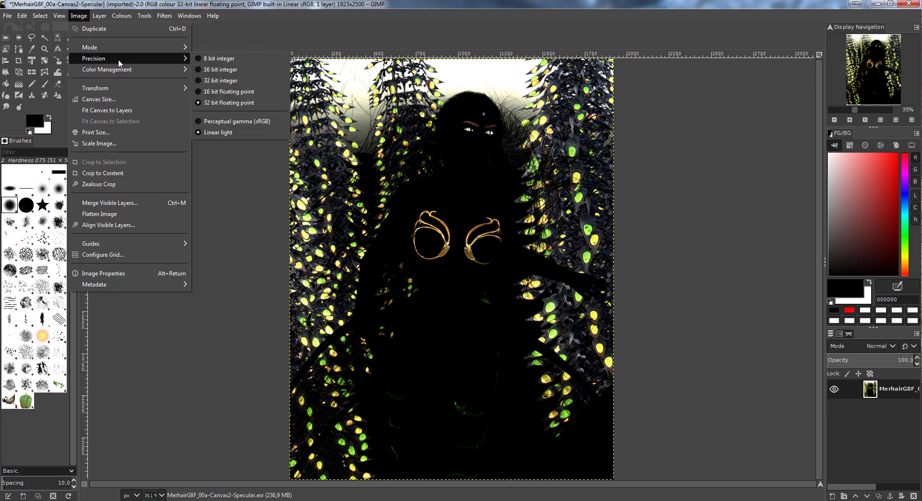
pyautogui.click(214, 60)
pyautogui.click(497, 326)
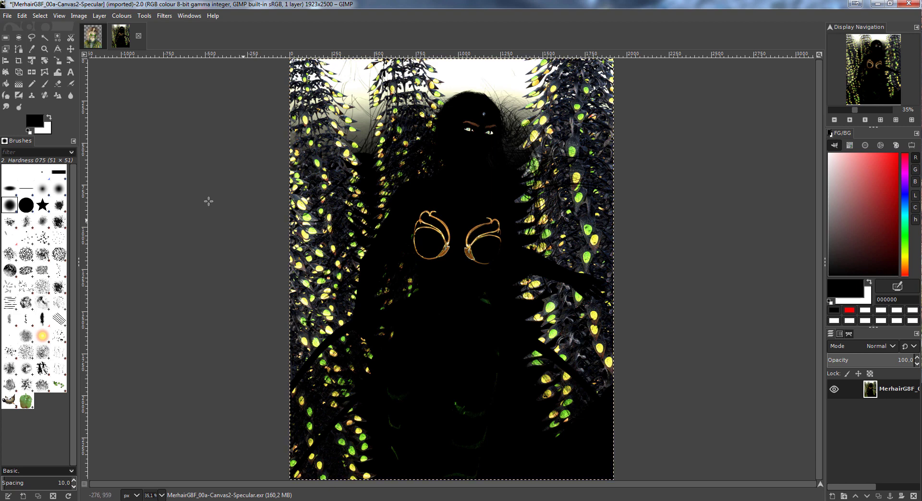
# Step: Try to paste the clipboard contents as a new layer into the Canvas1-Beauty image
pyautogui.click(93, 38)
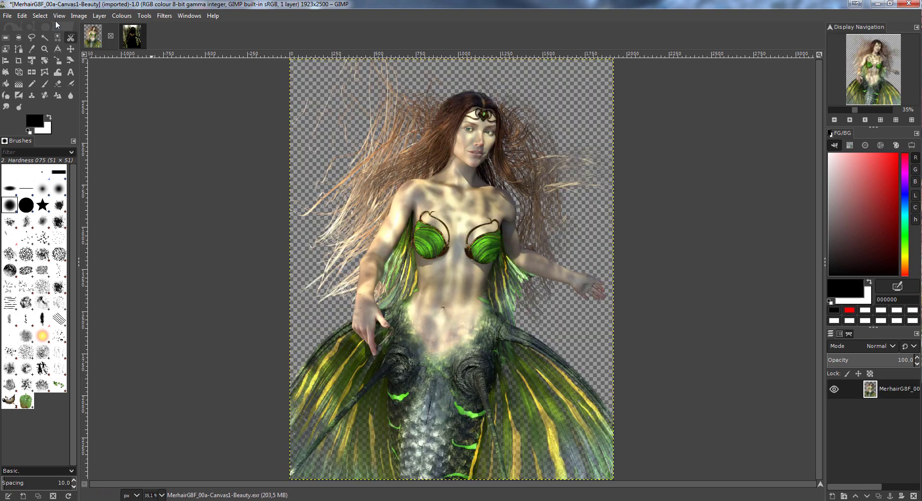
pyautogui.click(22, 16)
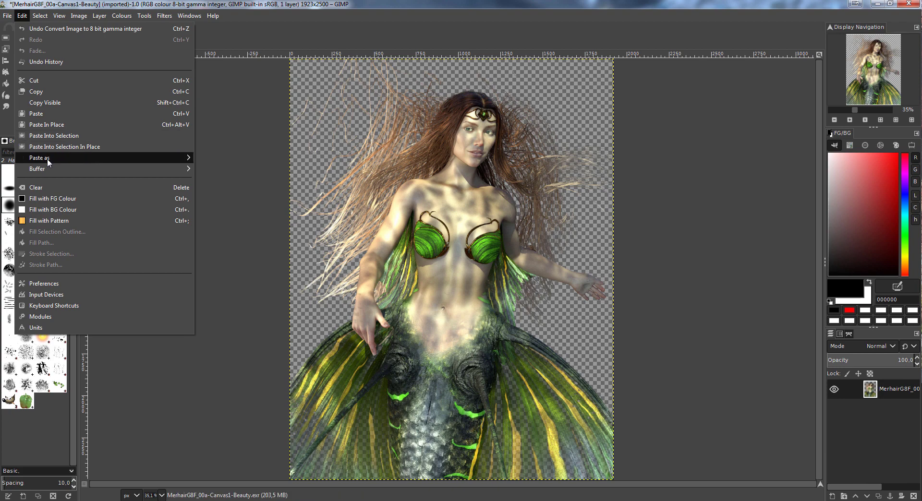
pyautogui.moveTo(171, 157)
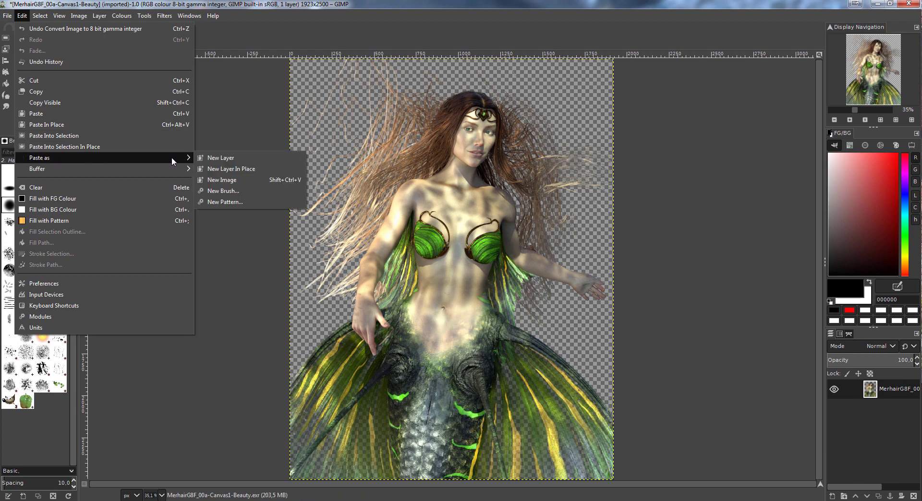
pyautogui.click(245, 160)
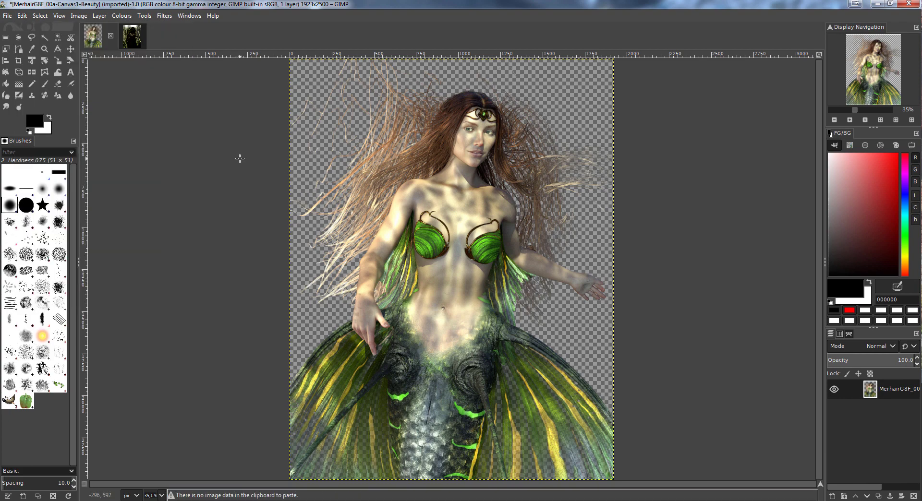
pyautogui.click(95, 41)
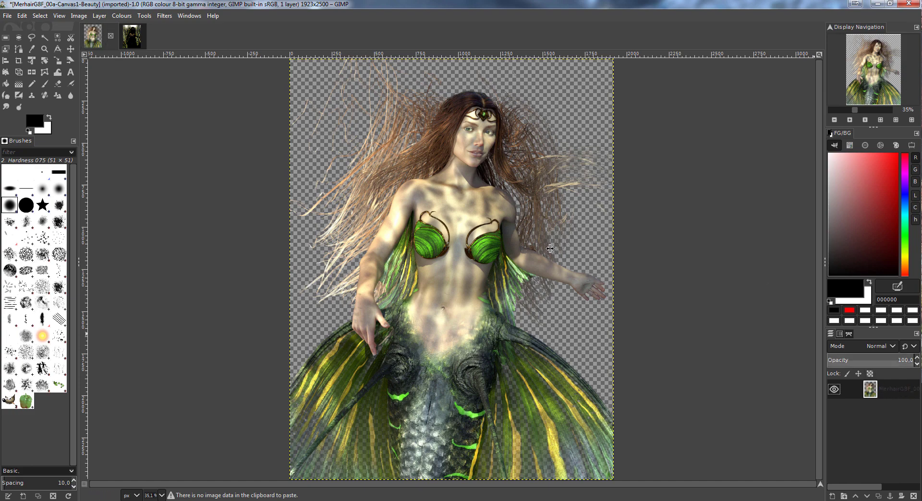
# Step: Copy the Canvas2-Specular image and paste it into the Canvas1-Beauty image as a new layer
pyautogui.click(135, 41)
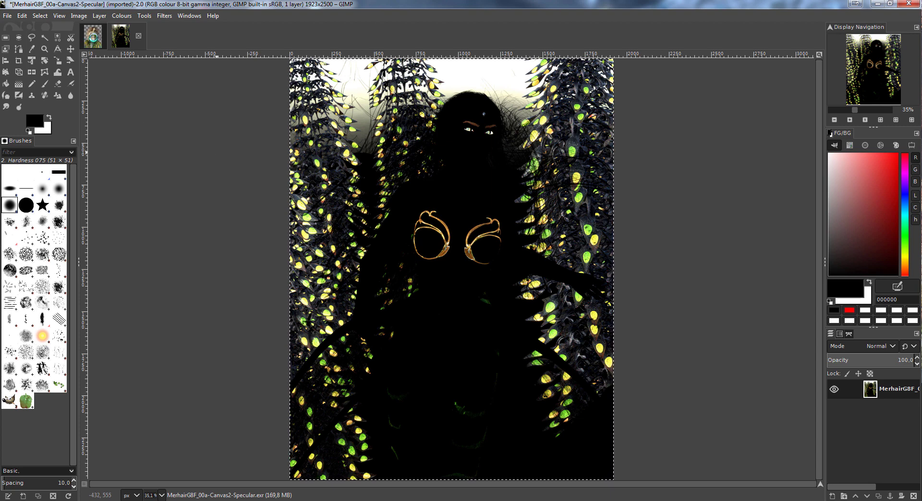
pyautogui.hotkey('ctrl', 'c')
pyautogui.click(94, 38)
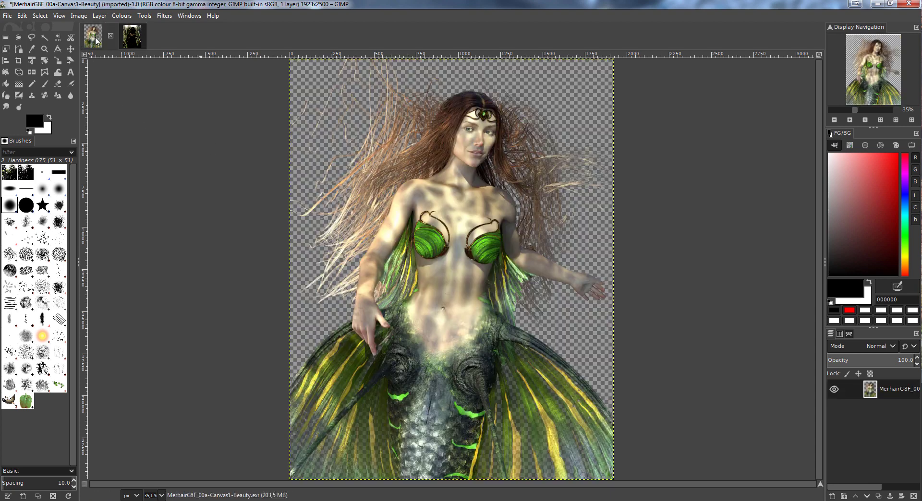
pyautogui.click(22, 16)
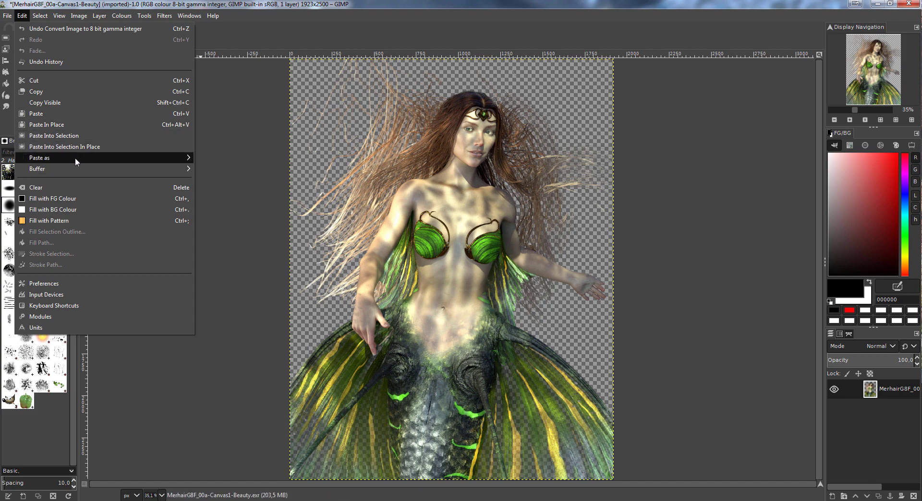
pyautogui.moveTo(100, 157)
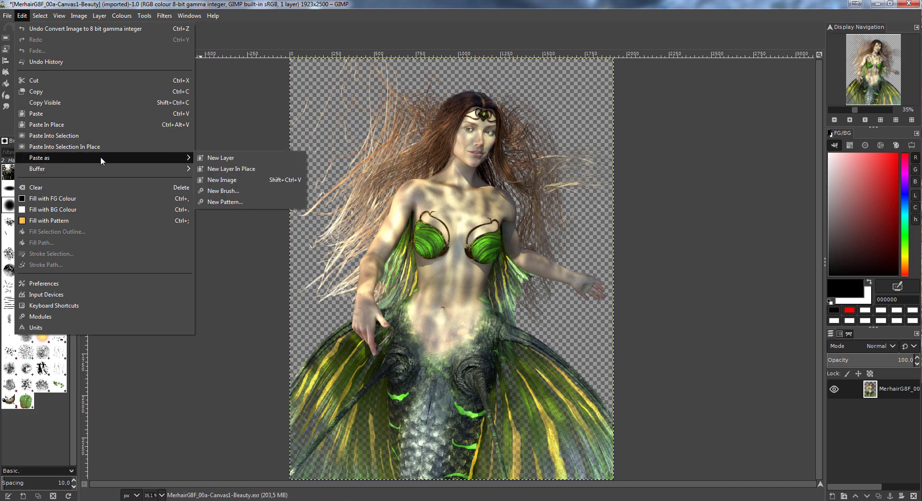
pyautogui.click(240, 162)
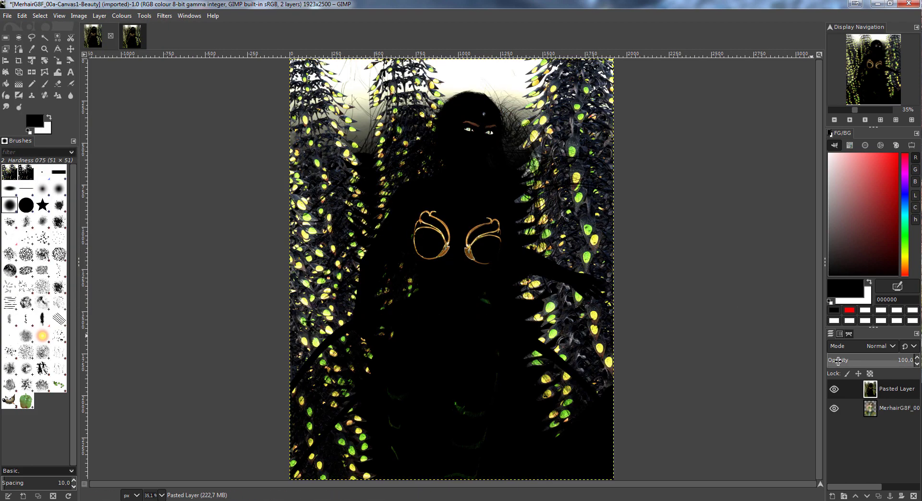
# Step: Try the pasted Specular layer at about 52.7 opacity, restore it to 100, and set its blend mode to Screen
pyautogui.click(873, 361)
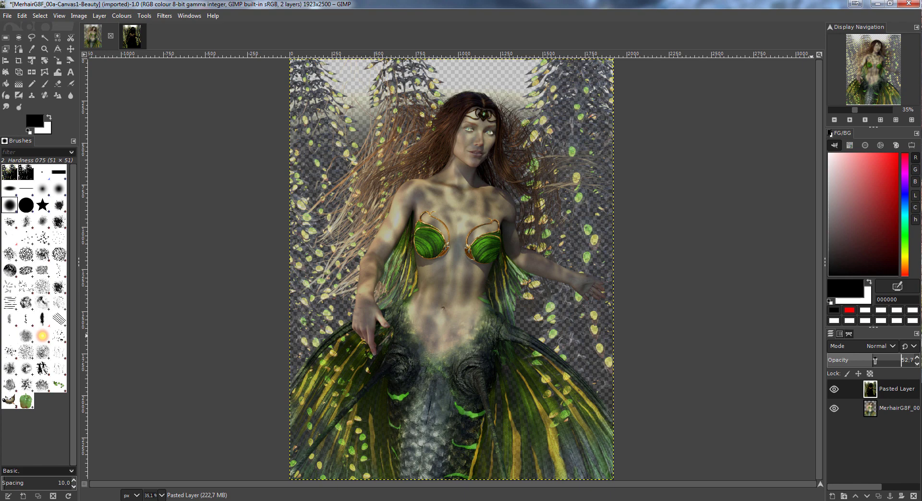
pyautogui.moveTo(906, 361); pyautogui.dragTo(915, 361)
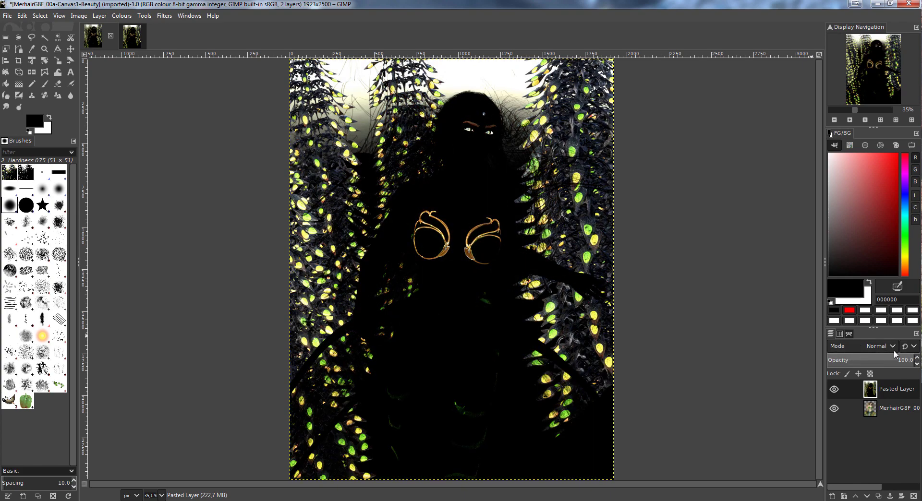
pyautogui.click(877, 345)
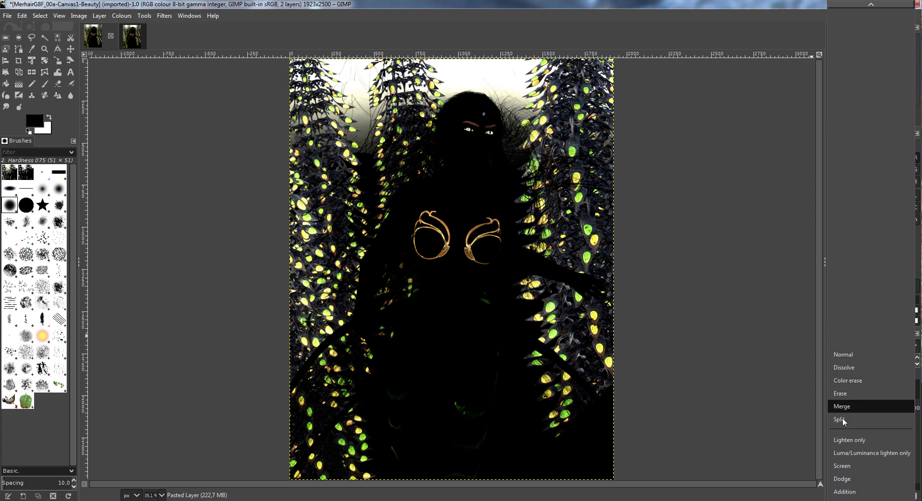
pyautogui.click(845, 466)
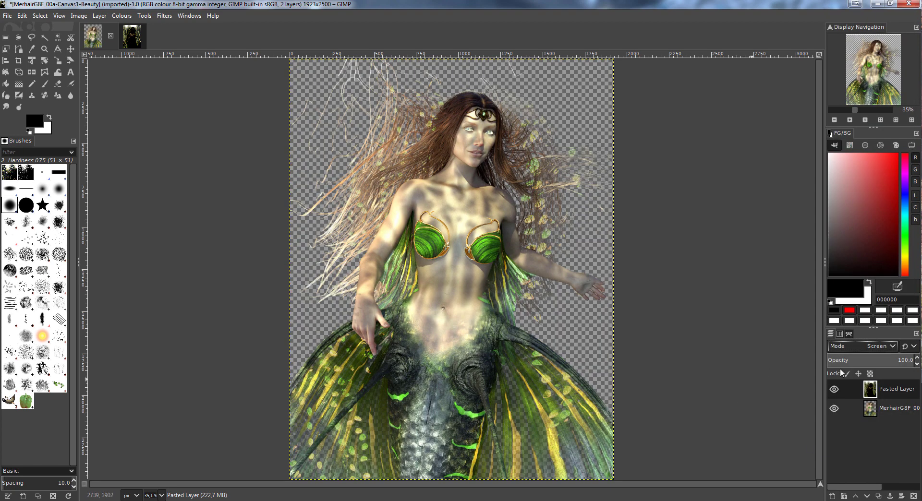
# Step: Lower the opacity of the pasted Specular layer to about 26.9
pyautogui.click(911, 360)
pyautogui.click(917, 365)
pyautogui.click(917, 367)
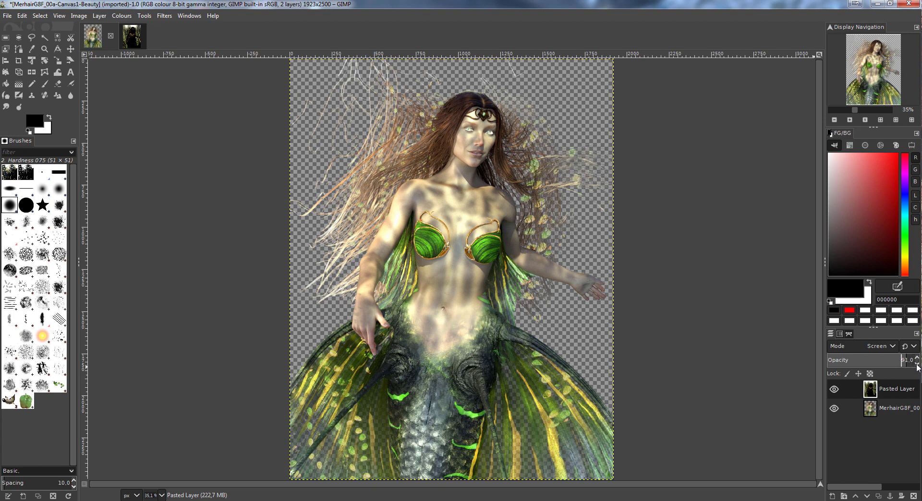
pyautogui.click(918, 367)
pyautogui.click(917, 367)
pyautogui.click(917, 367)
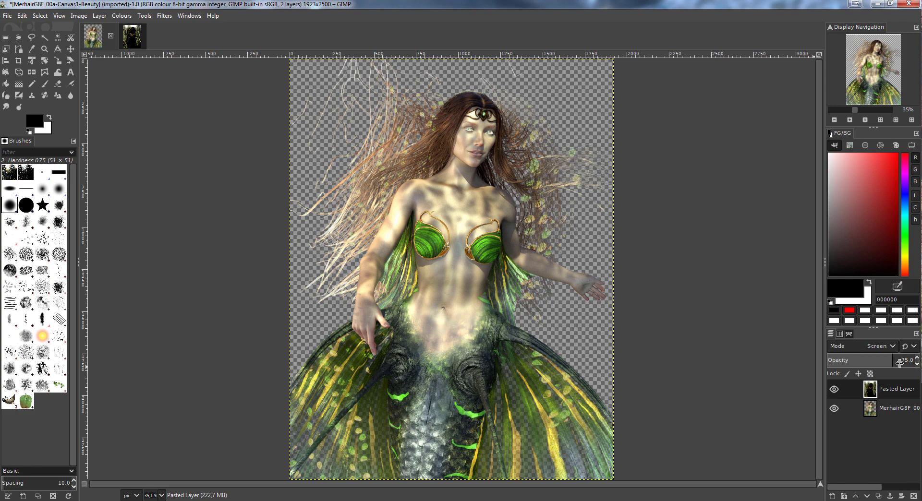
pyautogui.click(891, 358)
pyautogui.moveTo(882, 362); pyautogui.dragTo(796, 361)
pyautogui.moveTo(875, 361); pyautogui.dragTo(861, 361)
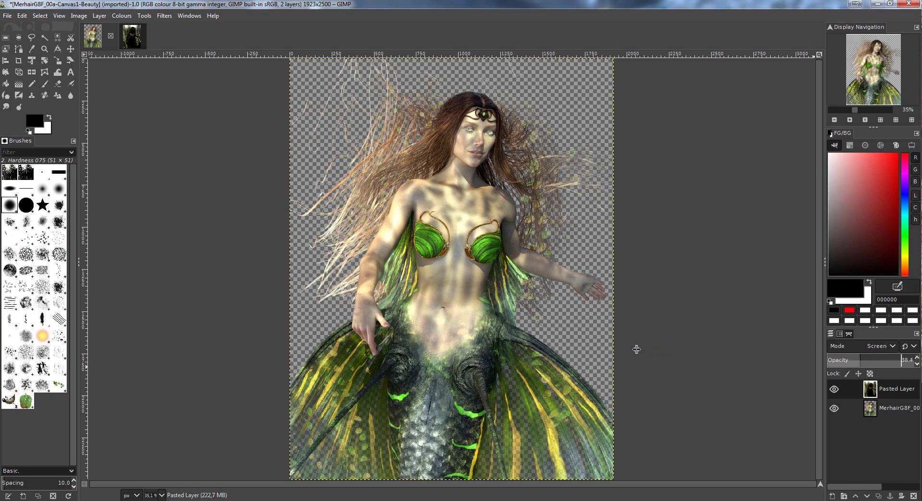
pyautogui.click(856, 363)
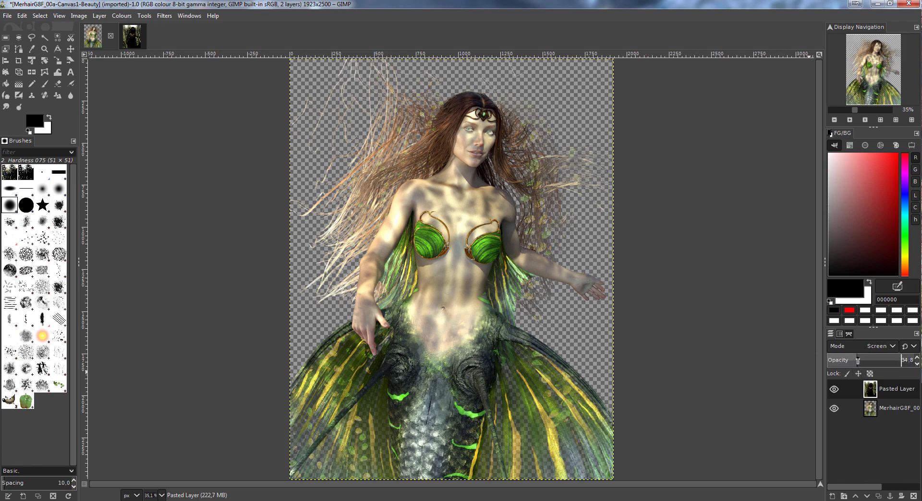
pyautogui.moveTo(858, 360)
pyautogui.mouseDown()
pyautogui.moveTo(841, 361)
pyautogui.moveTo(851, 361)
pyautogui.mouseUp()
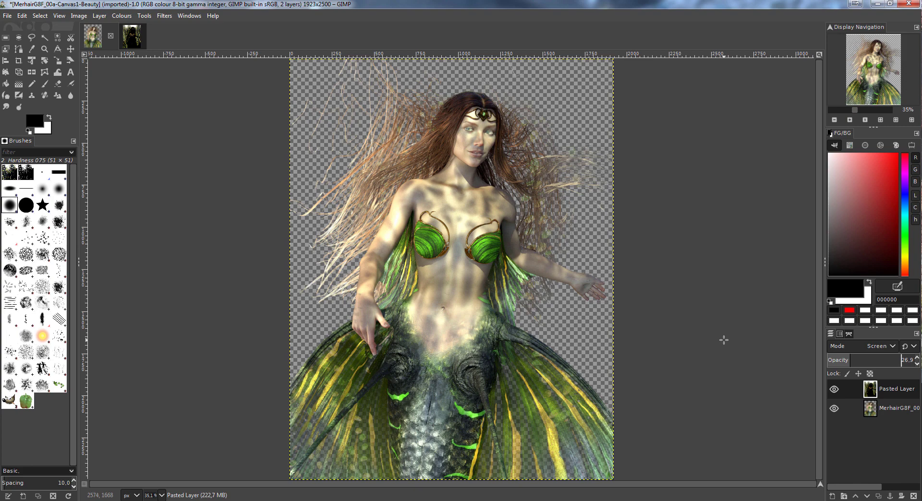
# Step: Prepare an export of the composite as MerhairG8F_00a-Canvas1-Beauty.psd, and cancel it without exporting
pyautogui.click(8, 16)
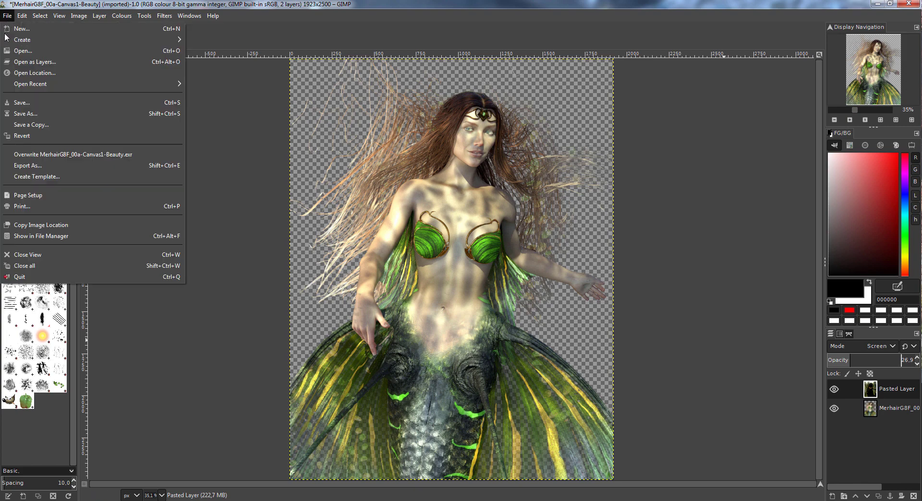
pyautogui.click(37, 166)
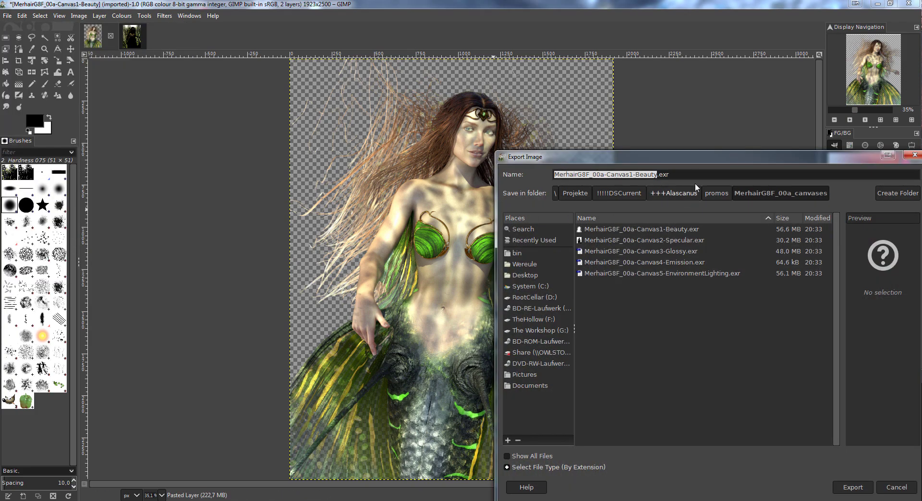
pyautogui.click(689, 173)
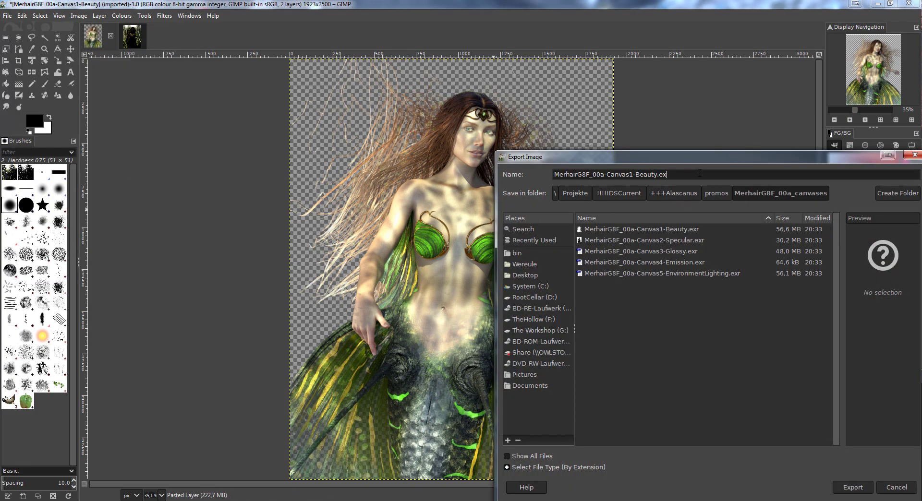
pyautogui.write('psd')
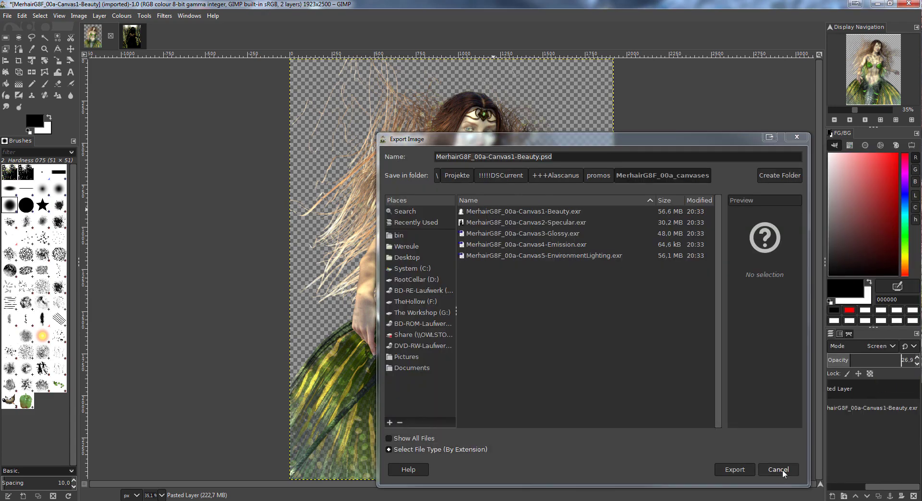
pyautogui.click(782, 469)
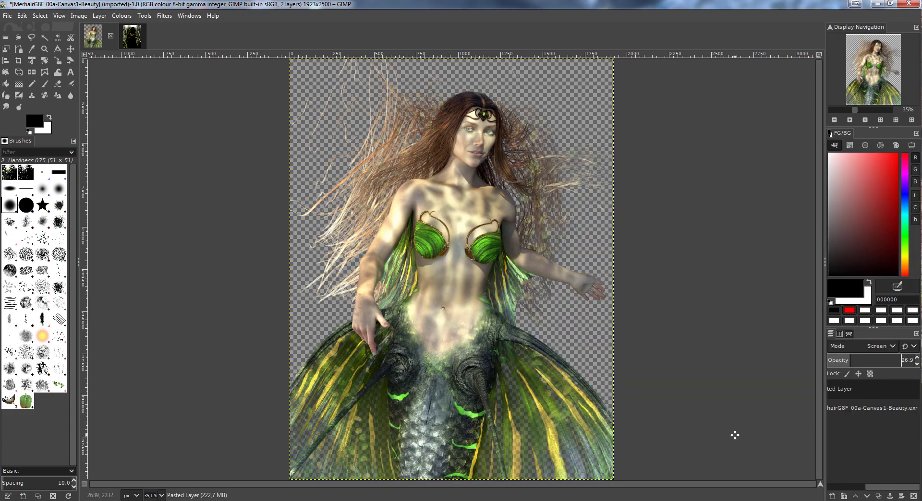